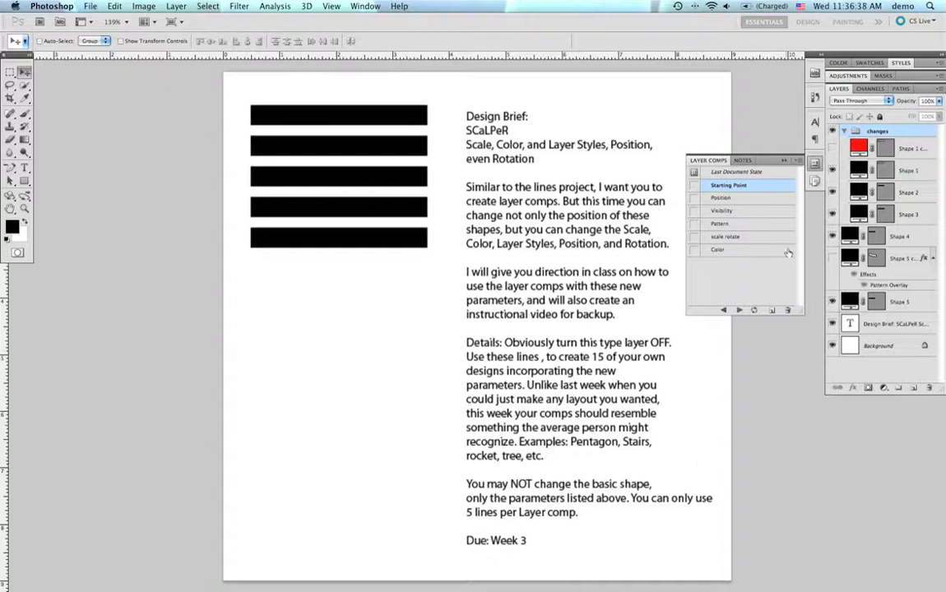
- Collapse the Layer Comps list and hide the Design Brief type layer
left_click(815, 165)
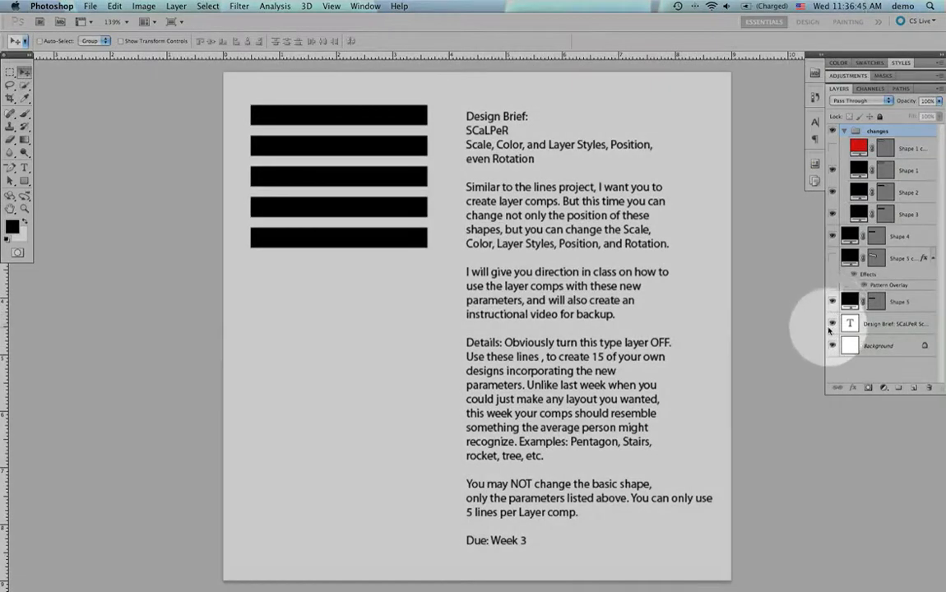
left_click(833, 326)
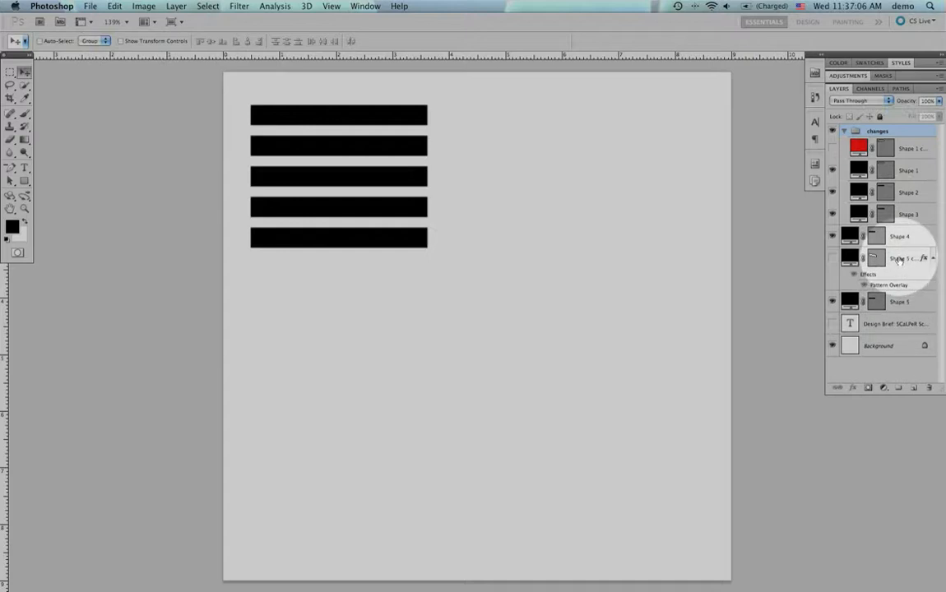
- Move the pattern-overlay copy of Shape 5 into the changes group and take Shape 1, Shape 2 and Shape 3 out of it
left_click_drag(900, 259, 891, 122)
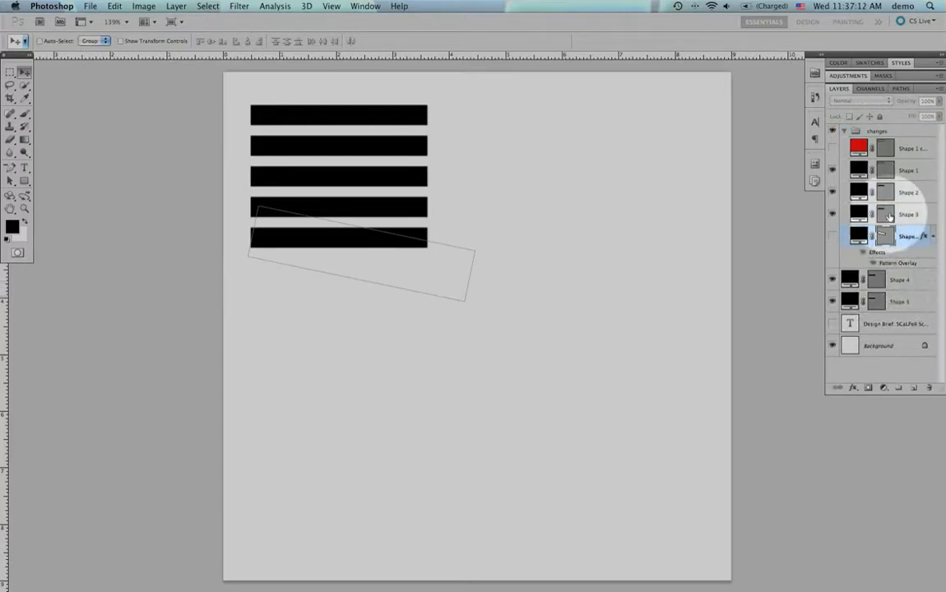
left_click_drag(898, 262, 898, 249)
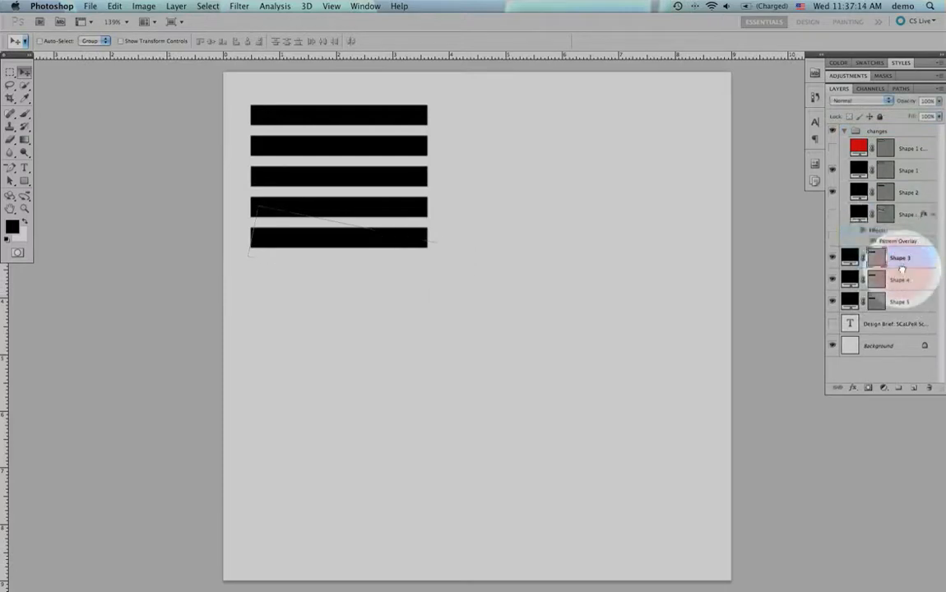
left_click_drag(906, 193, 906, 239)
left_click_drag(904, 169, 904, 265)
left_click_drag(906, 217, 907, 238)
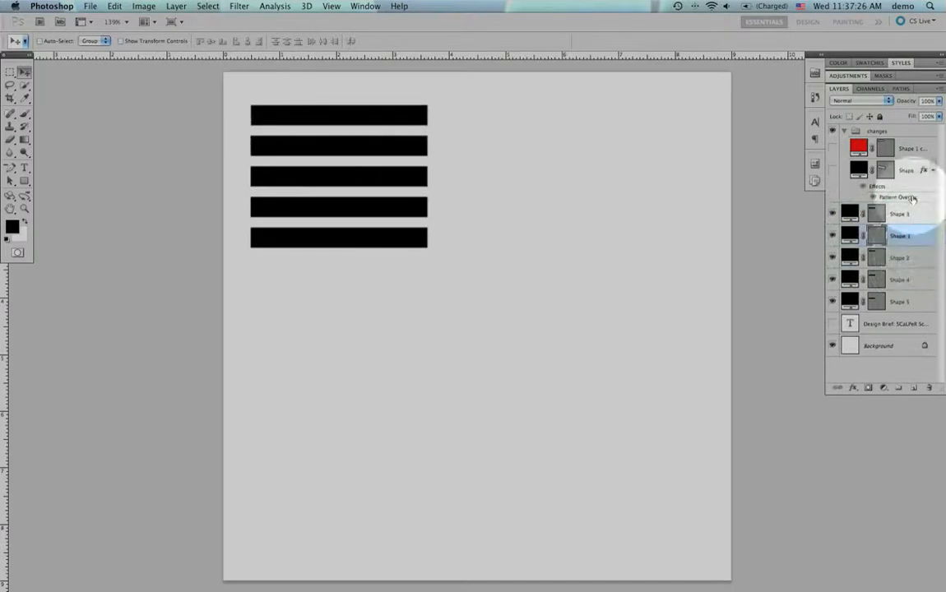
- Collapse the changes group and reorder the shape layers below it in sequence from Shape 1 down to Shape 5
left_click(841, 132)
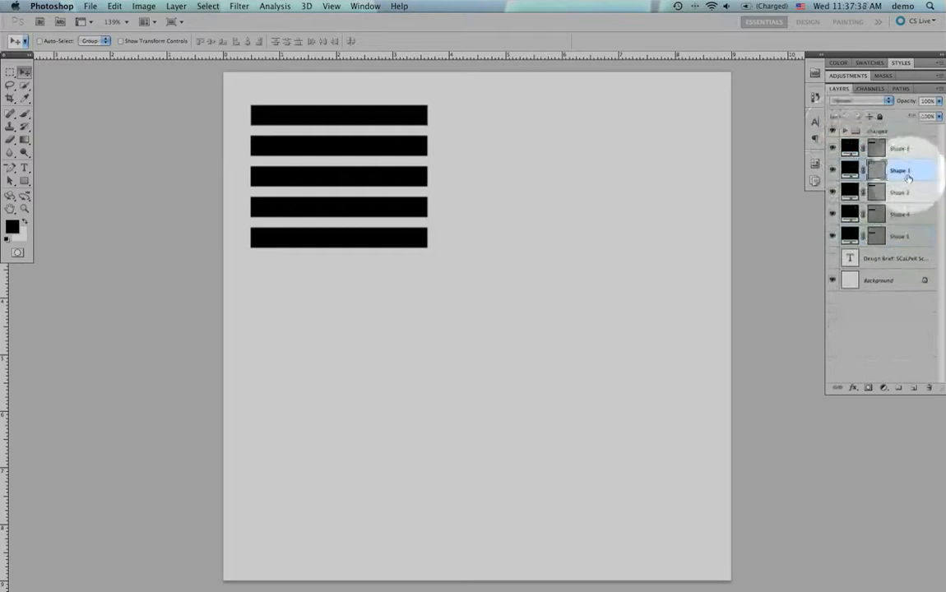
left_click_drag(902, 170, 899, 136)
mouse_move(906, 188)
left_mouse_down()
mouse_move(910, 152)
mouse_move(905, 169)
left_mouse_up()
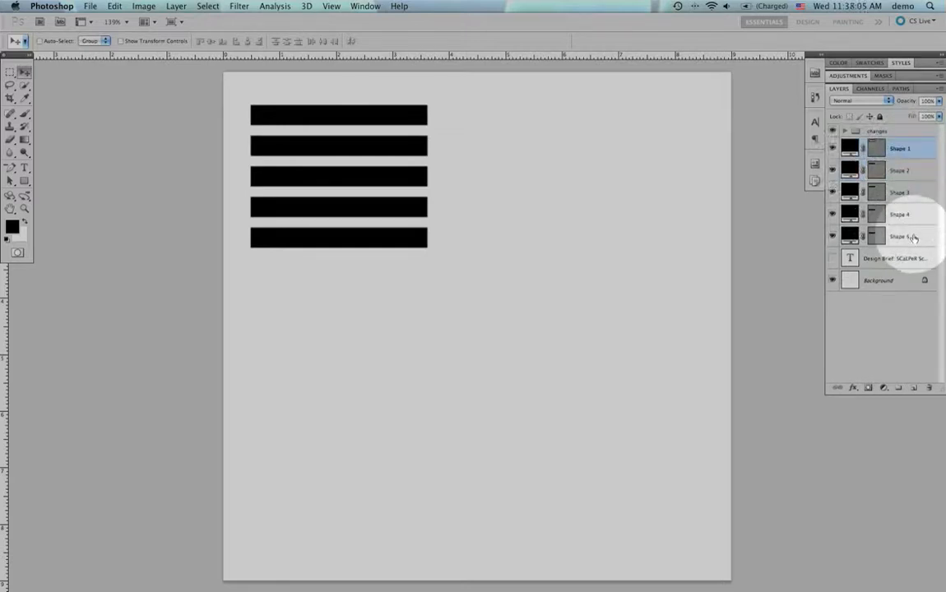
- Duplicate the Shape 1 to Shape 5 layers and hide the five originals beneath the copies
left_click(914, 238, "shift")
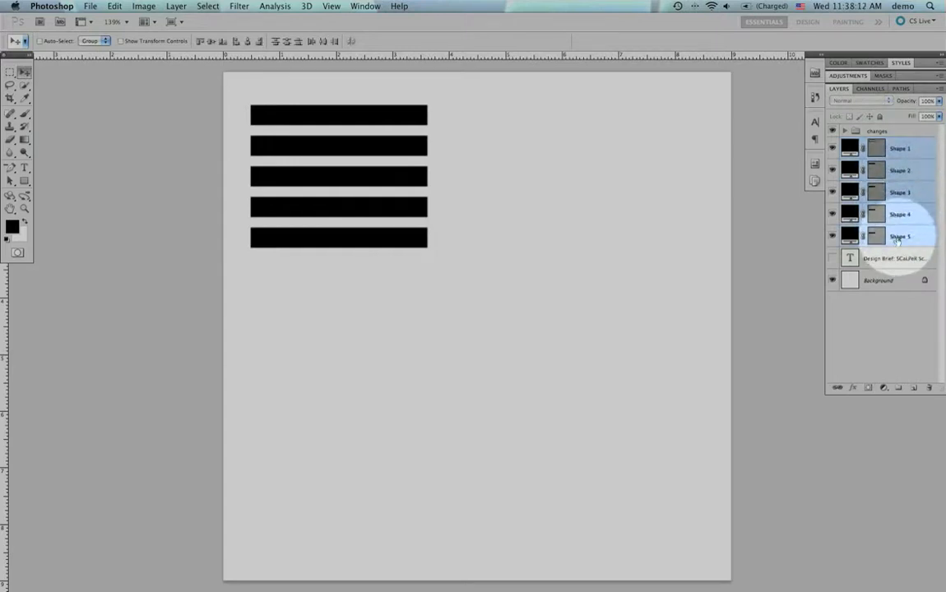
left_click_drag(903, 240, 915, 388)
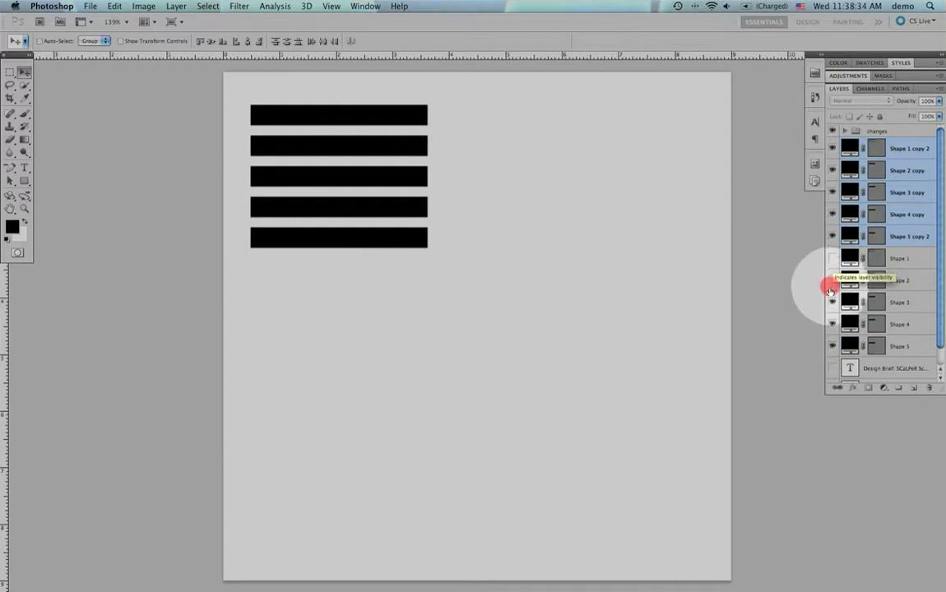
left_click_drag(832, 306, 831, 346)
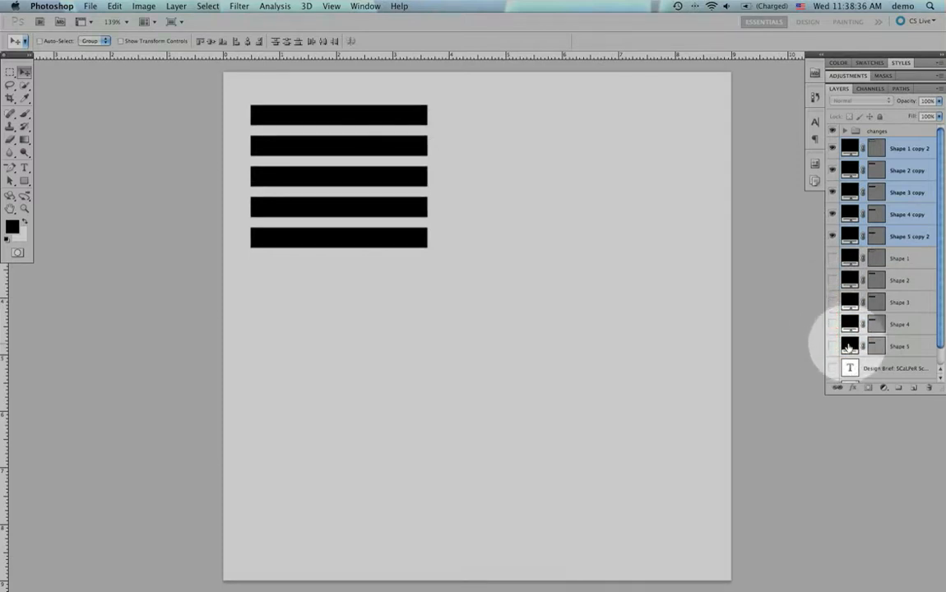
mouse_move(832, 348)
left_mouse_down()
mouse_move(833, 256)
mouse_move(834, 333)
left_mouse_up()
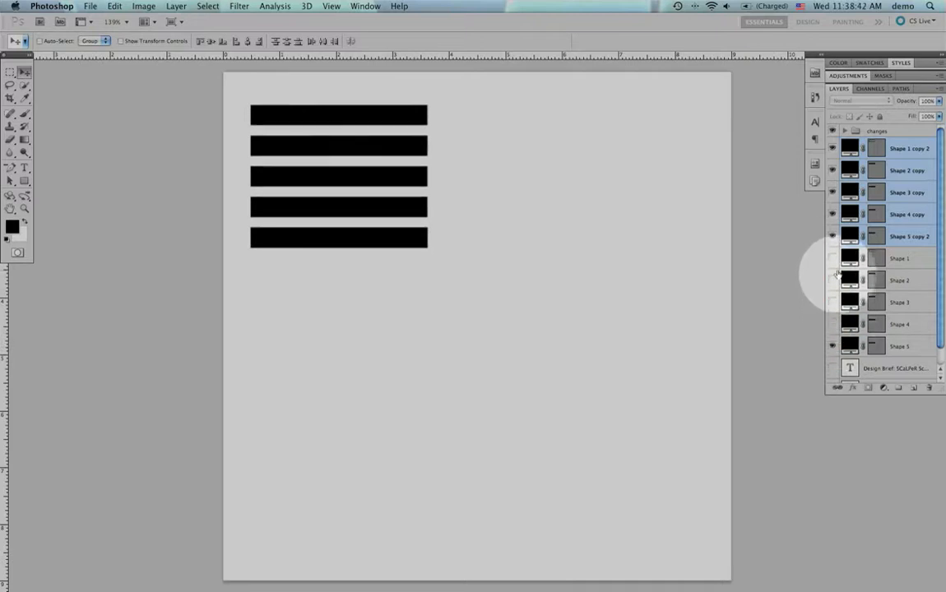
left_click_drag(832, 261, 834, 325)
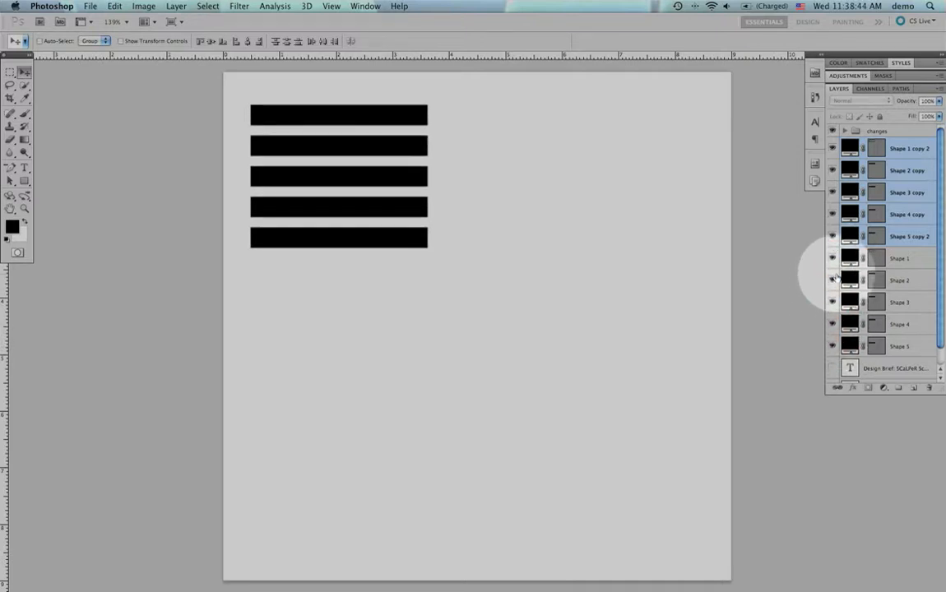
left_click_drag(834, 260, 839, 349)
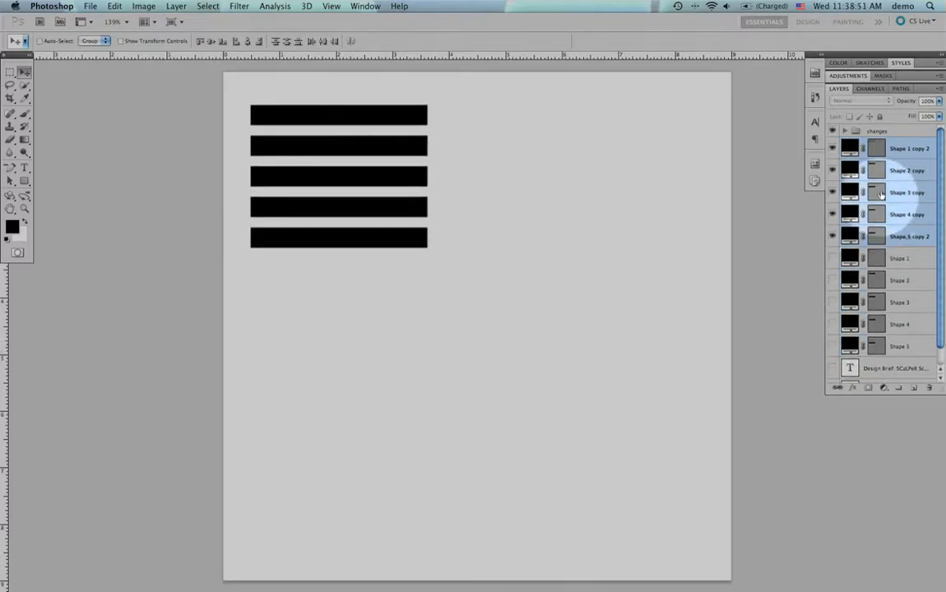
- Recolor the Shape 1 copy 2 bar to bright green 02ff2c
left_click(884, 152)
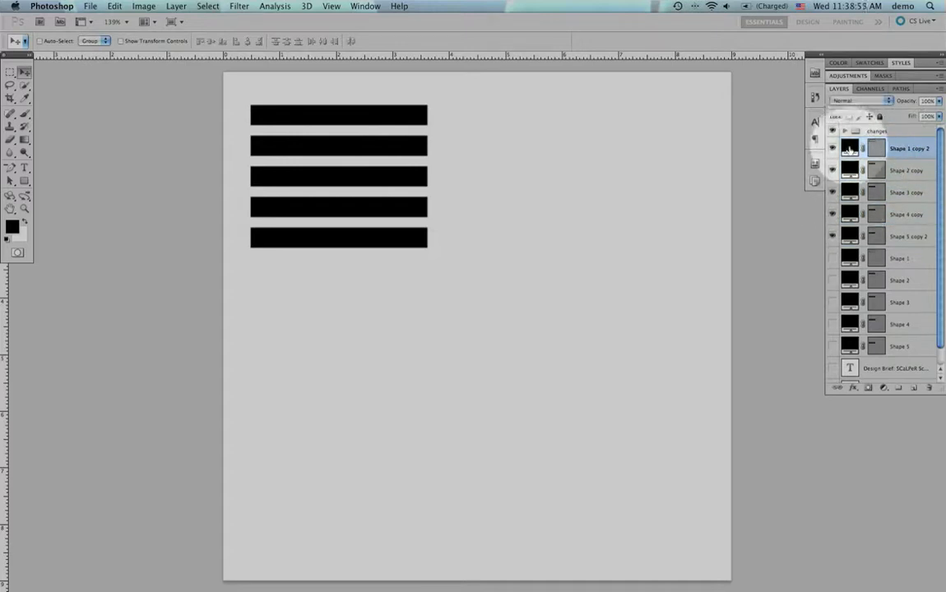
double_click(851, 150)
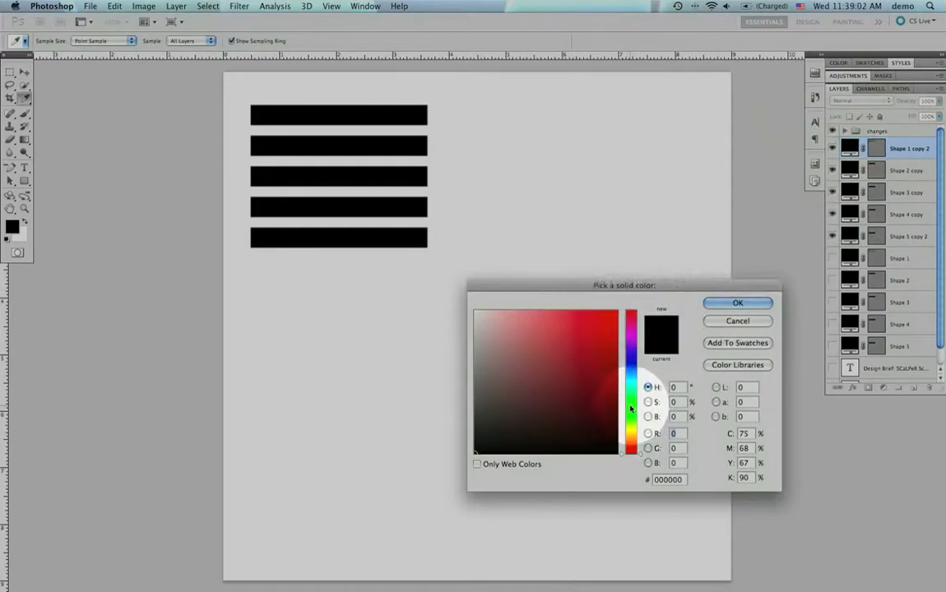
left_click(631, 407)
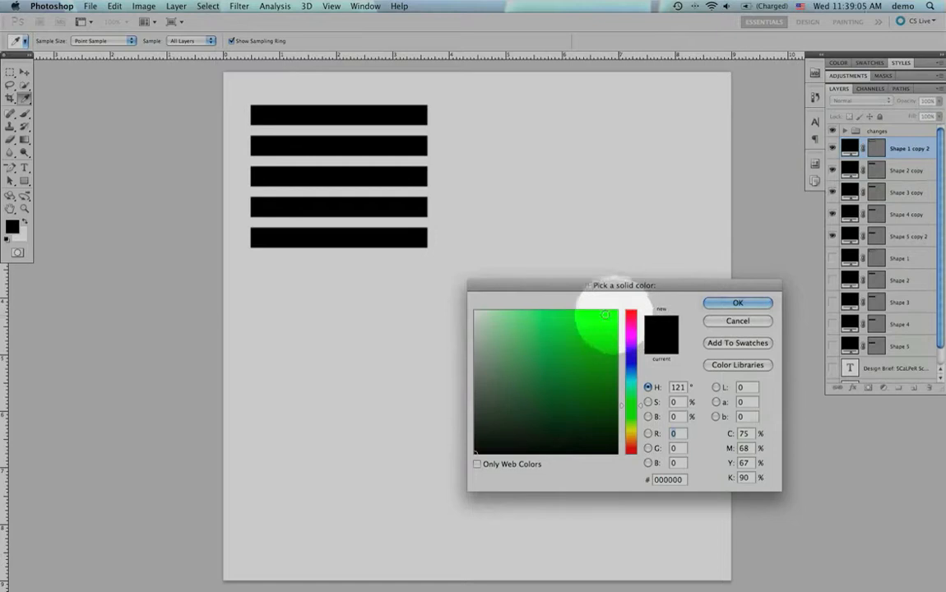
left_click(619, 314)
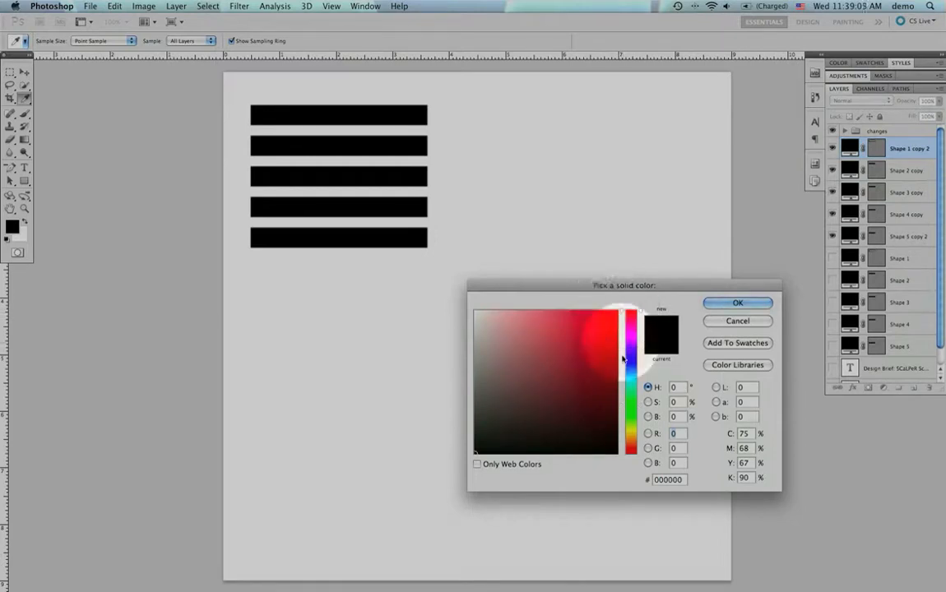
left_click(628, 397)
left_click_drag(605, 318, 635, 308)
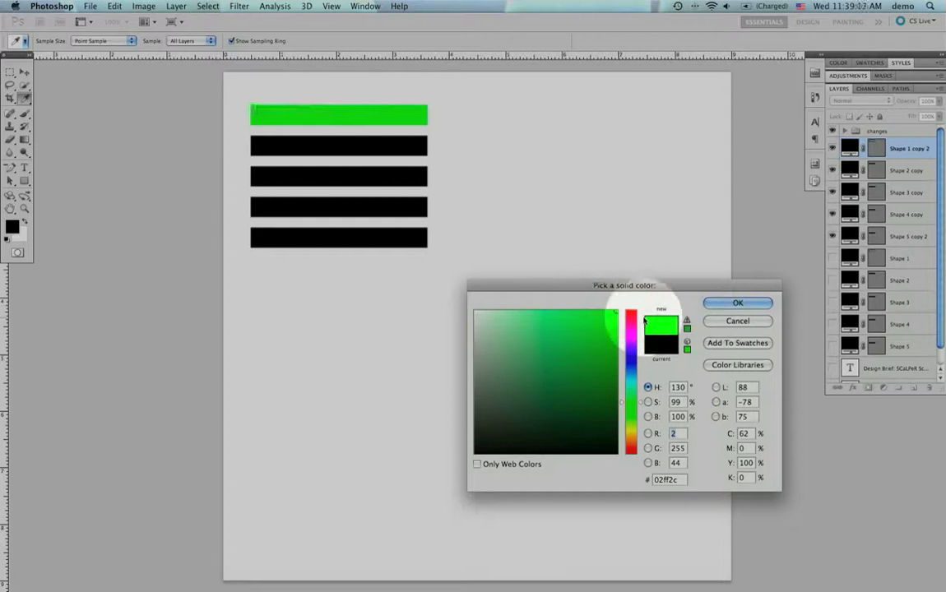
left_click(713, 303)
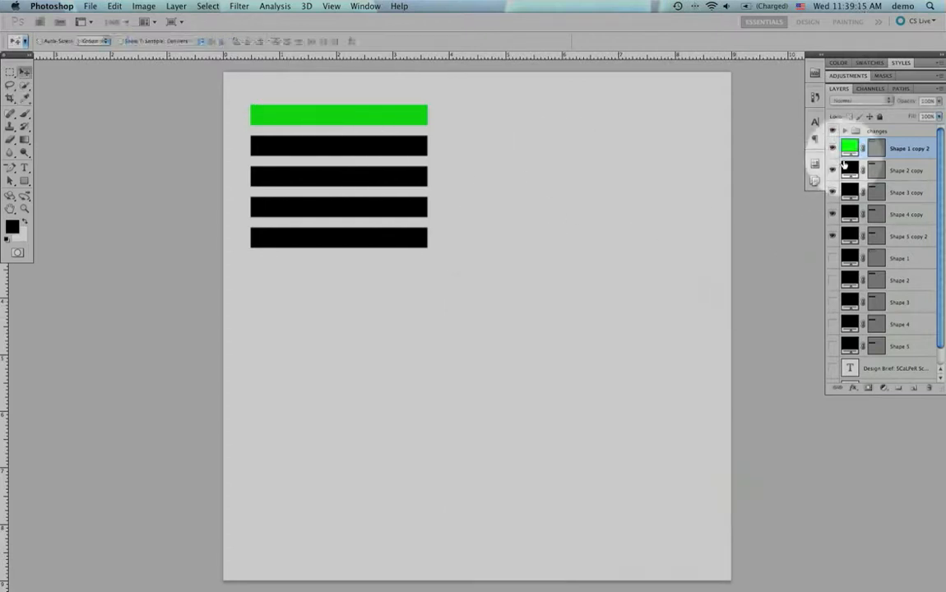
- Recolor the Shape 5 copy 2 bar to the very pale green ecfdef, starting from the top bar's sampled green
double_click(850, 237)
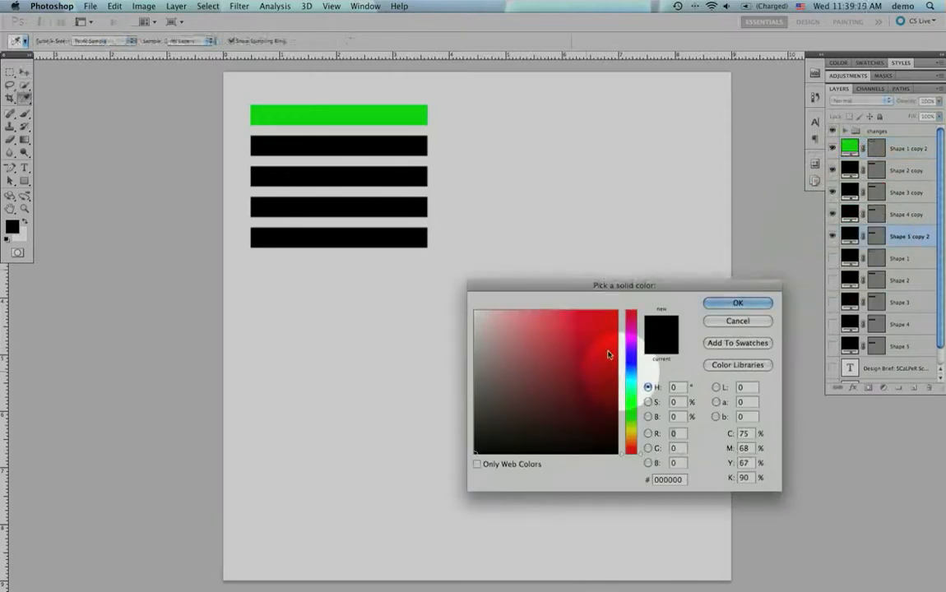
left_click_drag(563, 289, 549, 87)
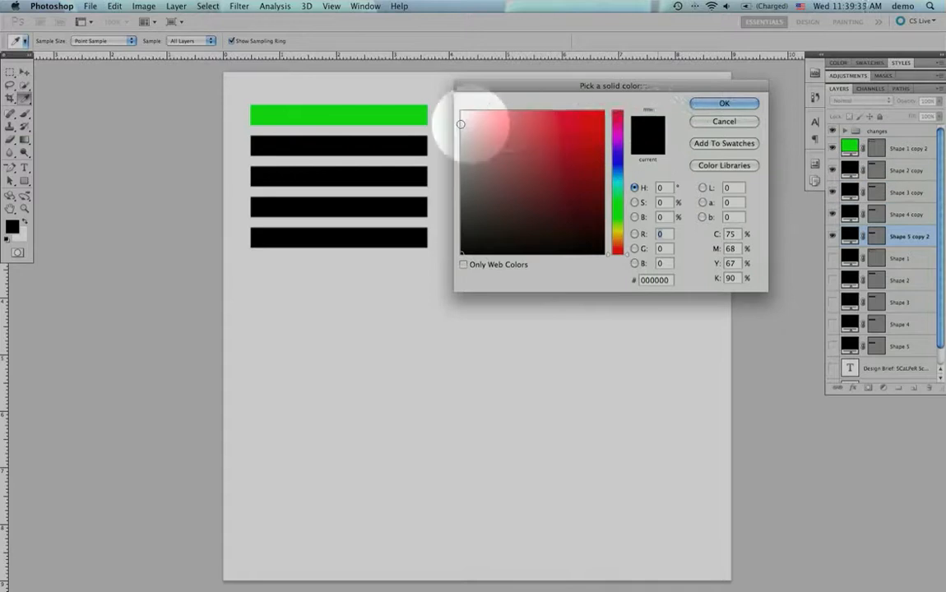
left_click(355, 116)
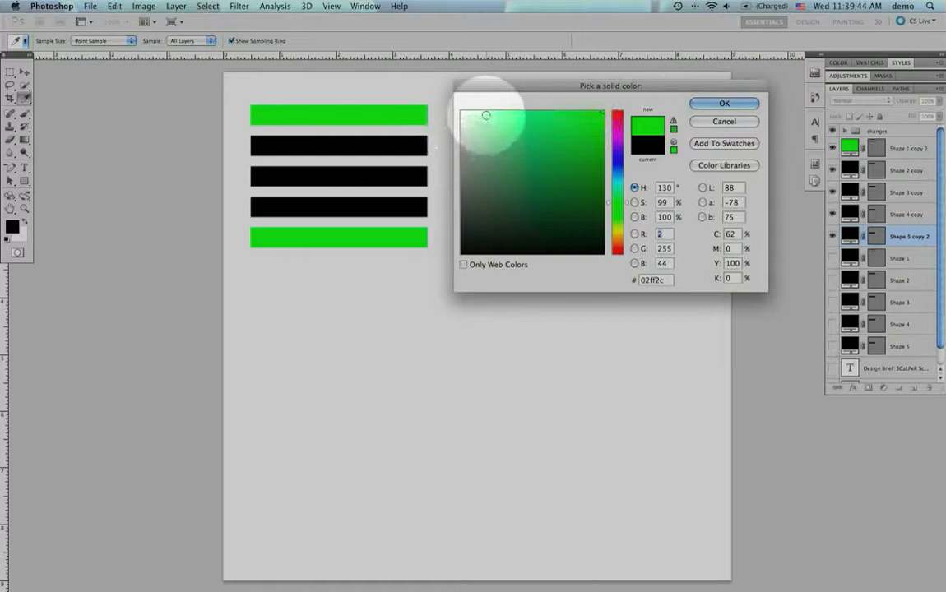
left_click(485, 116)
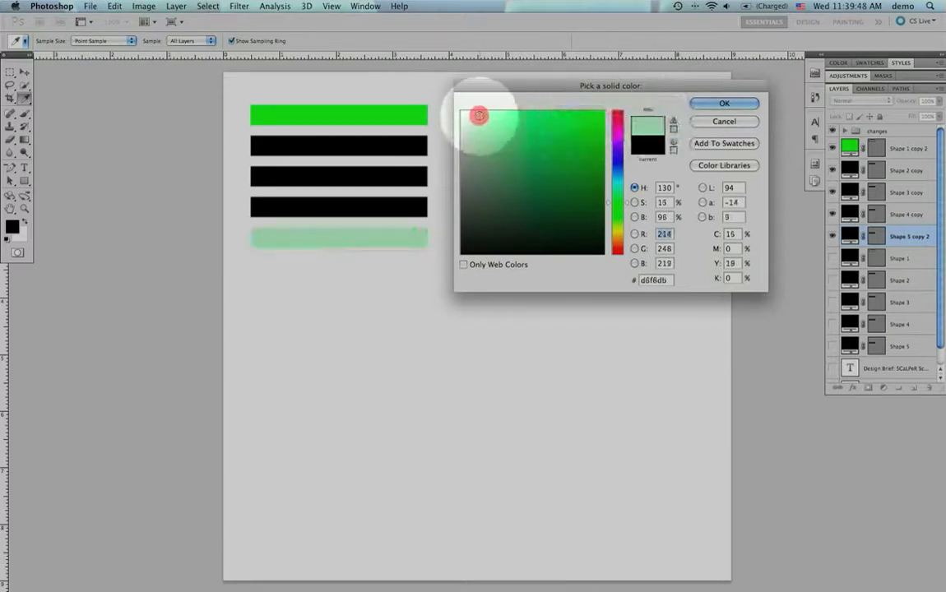
left_click(472, 113)
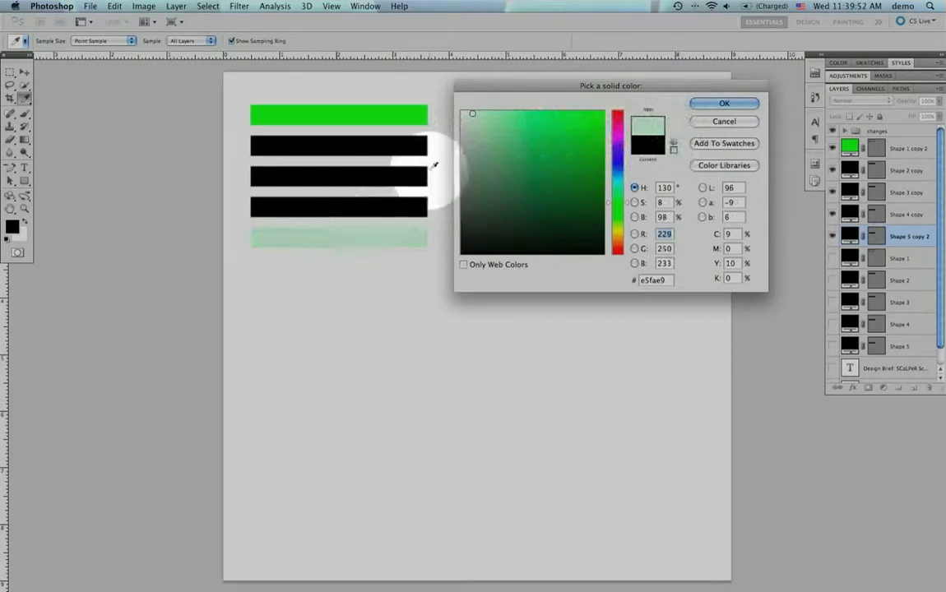
left_click(466, 112)
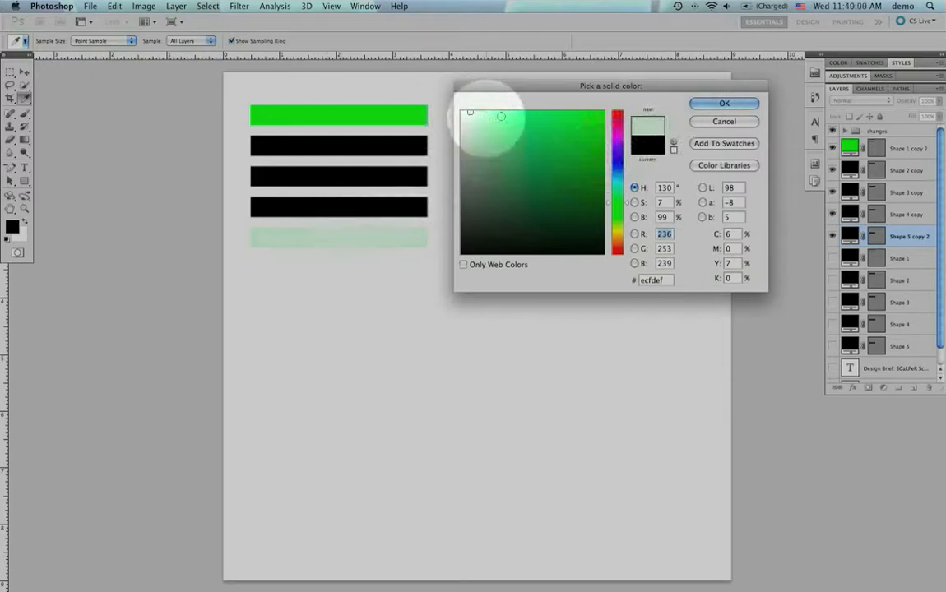
left_click(717, 104)
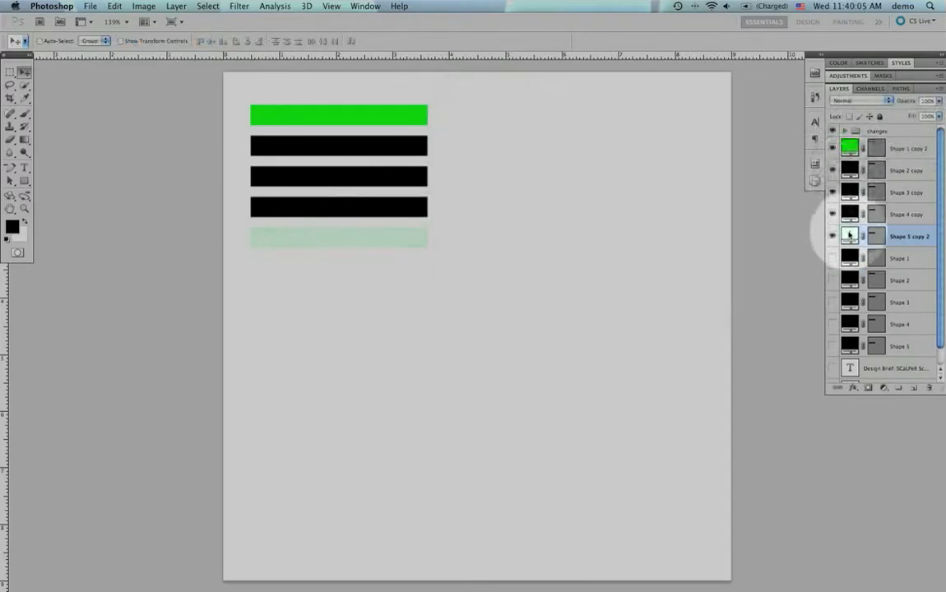
- Recolor the Shape 3 copy bar to the mid green 71fd88, based on the top bar's sampled green
double_click(850, 192)
left_click(355, 116)
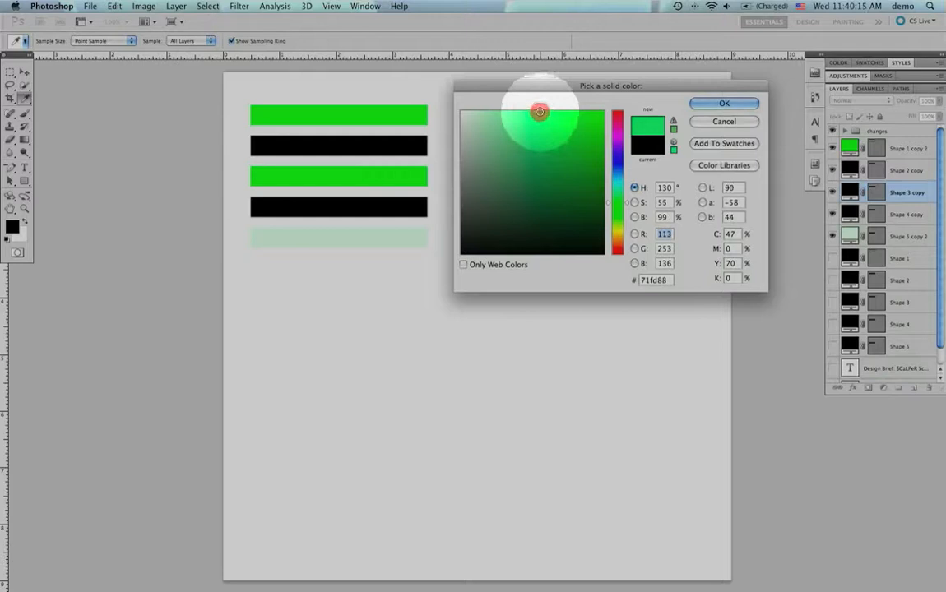
left_click(723, 102)
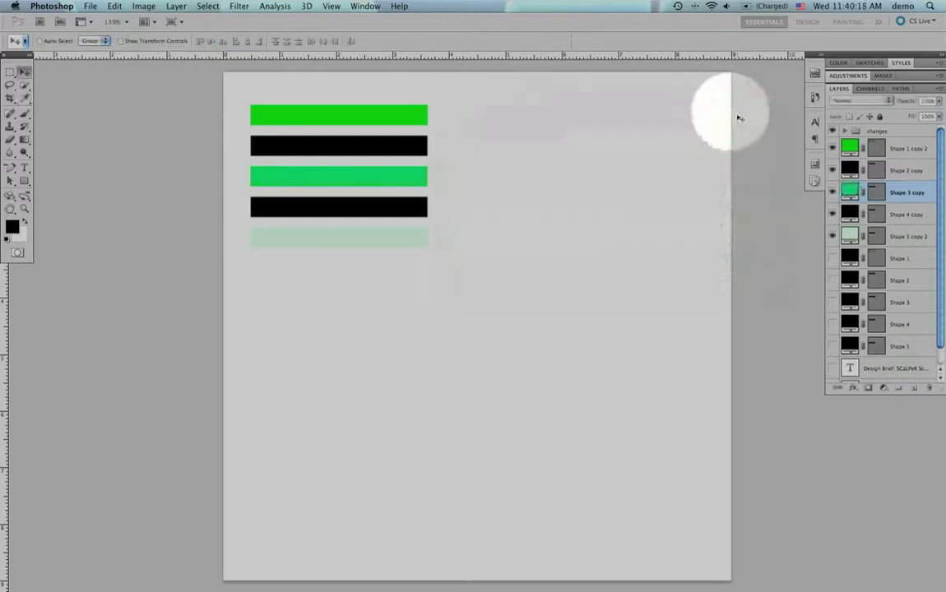
- Recolor the Shape 2 copy bar to green 36fd57, based on the top bar's sampled green
double_click(851, 170)
left_click(358, 114)
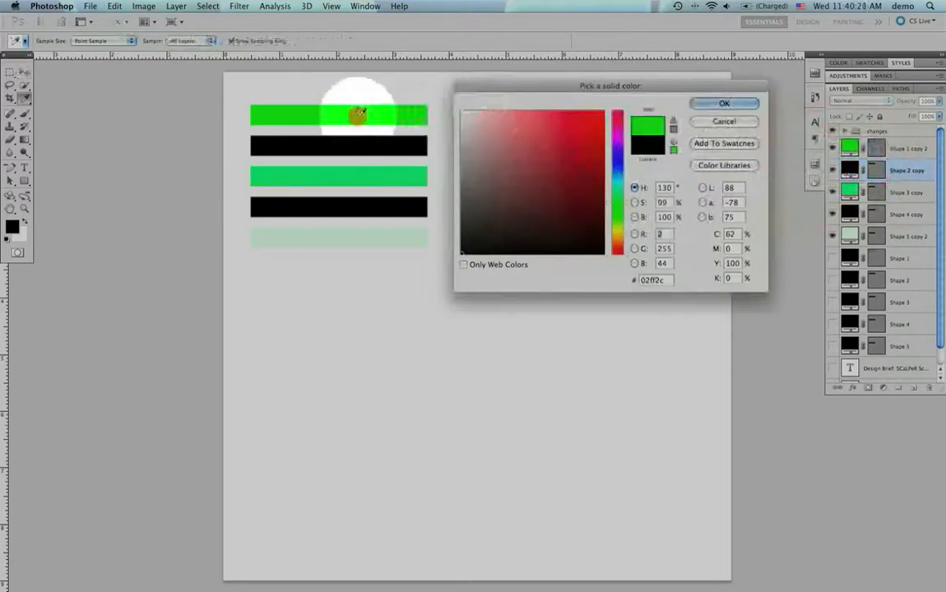
left_click(496, 113)
left_click(497, 112)
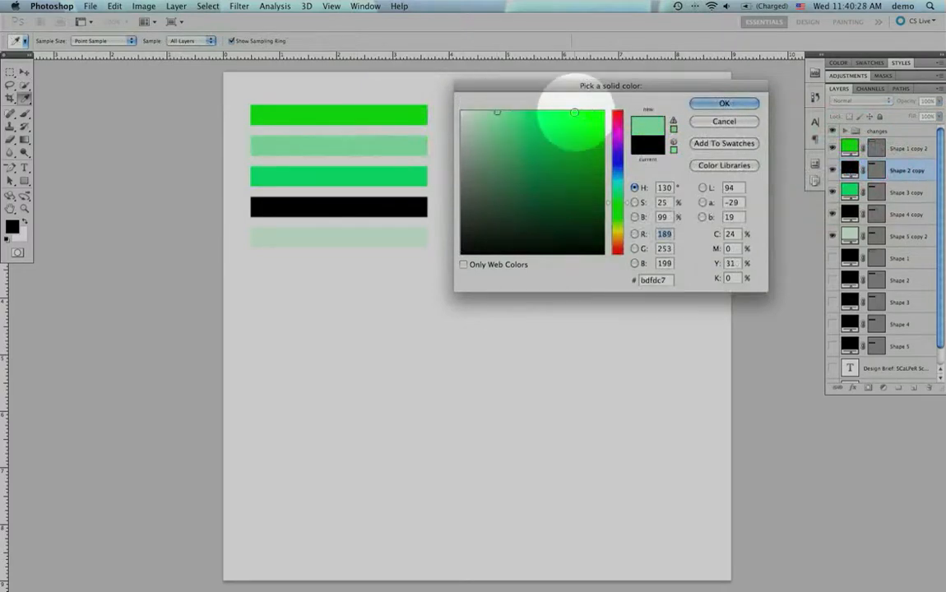
left_click(574, 112)
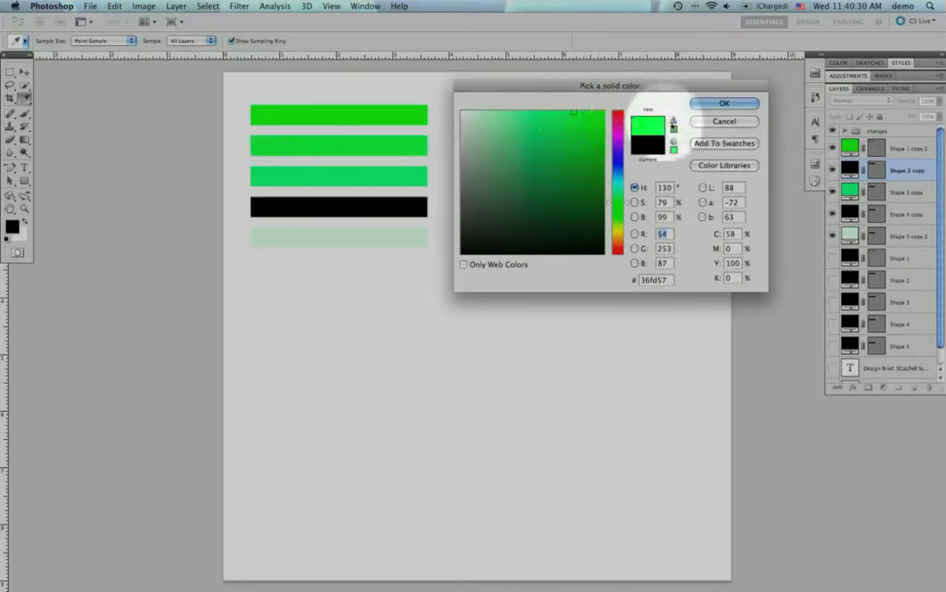
left_click(705, 108)
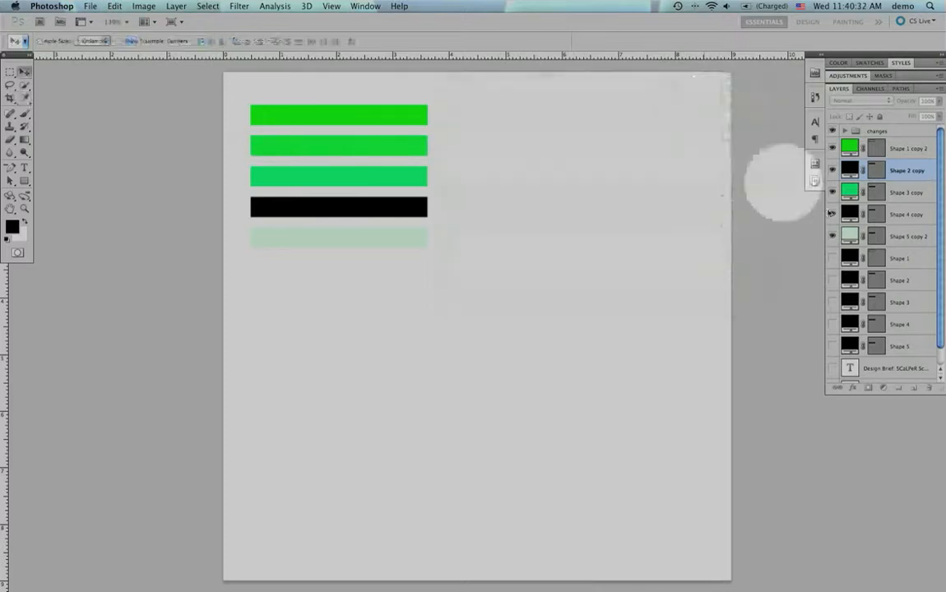
- Recolor the Shape 4 copy bar to the light green acfcb9, based on the top bar's sampled green
double_click(853, 216)
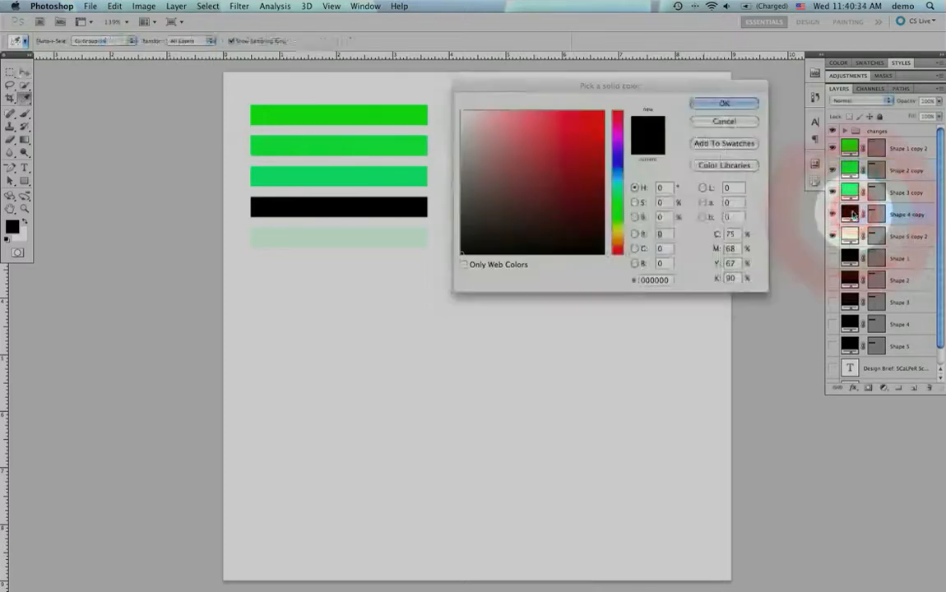
left_click(341, 135)
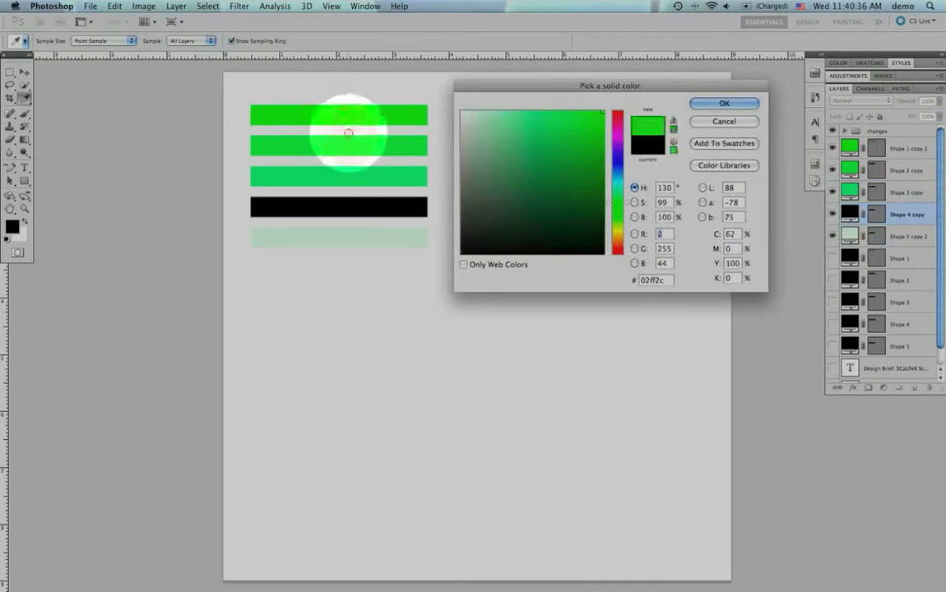
left_click(500, 113)
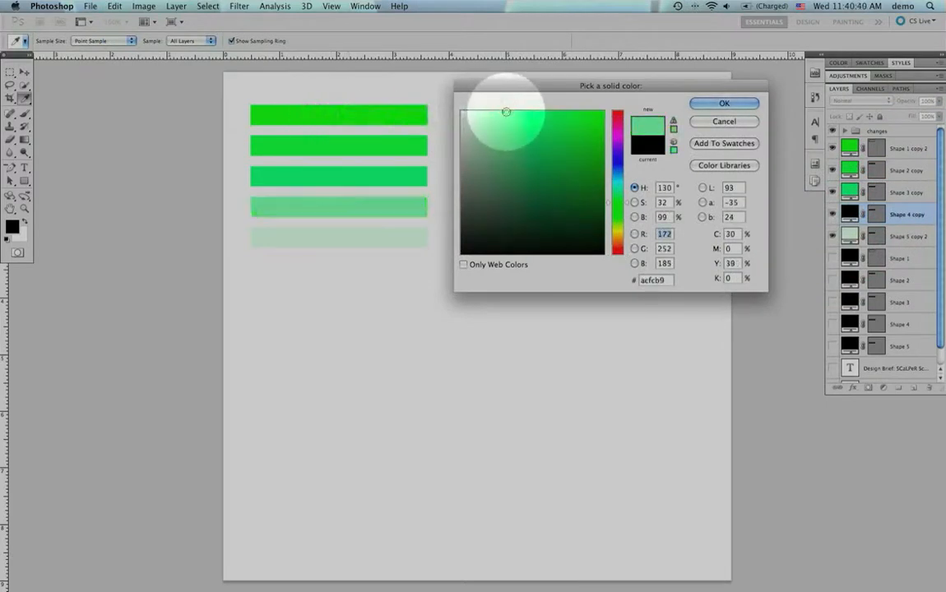
left_click(724, 104)
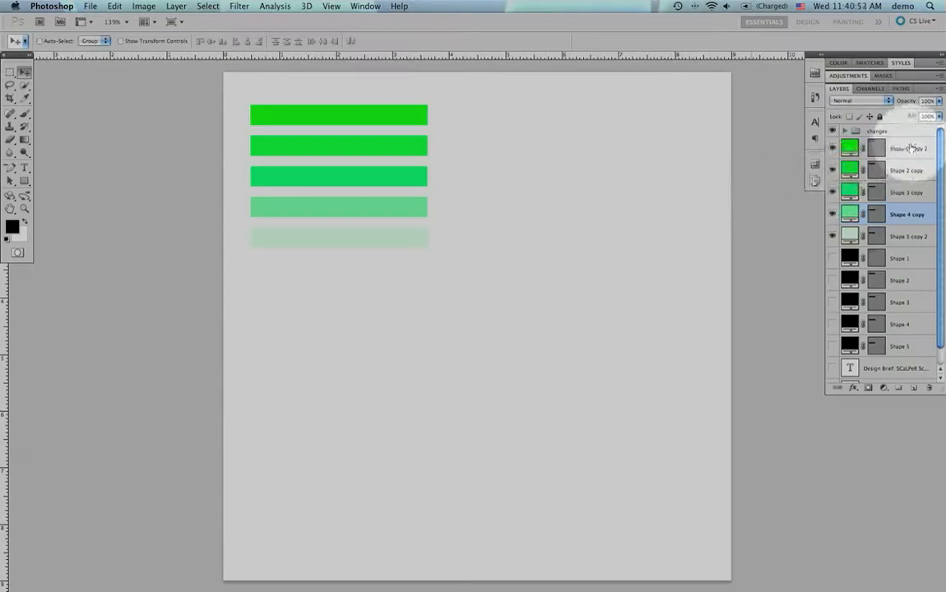
- Move the Shape 1 copy 2 bar to the lower left of the canvas and rotate it -90 degrees to stand upright
left_click(910, 148)
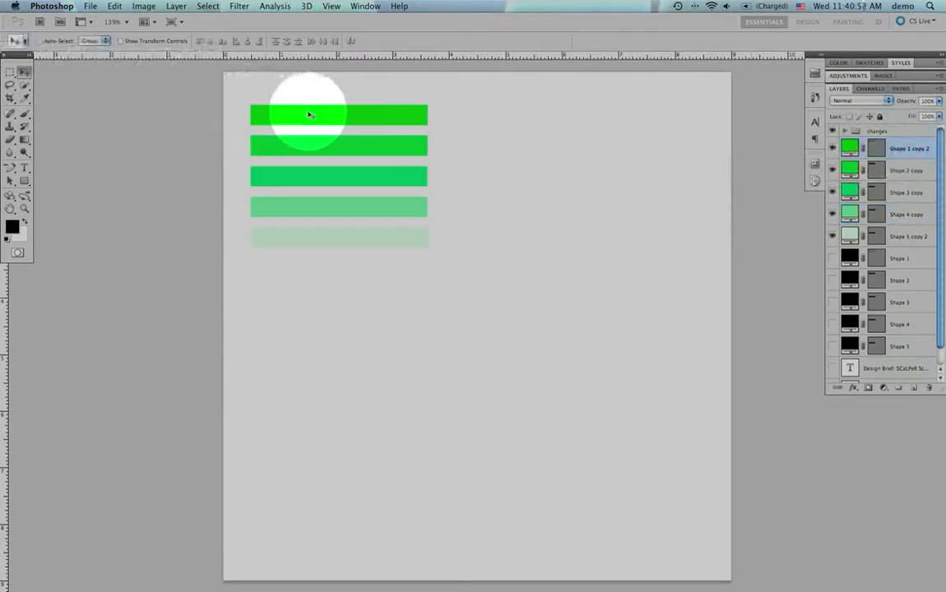
left_click_drag(310, 115, 320, 383)
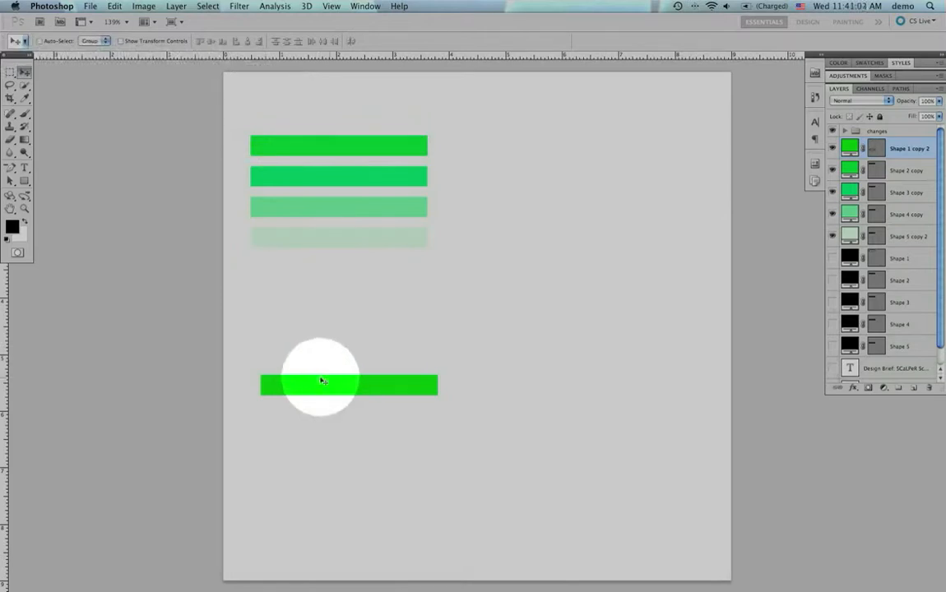
key("super+t")
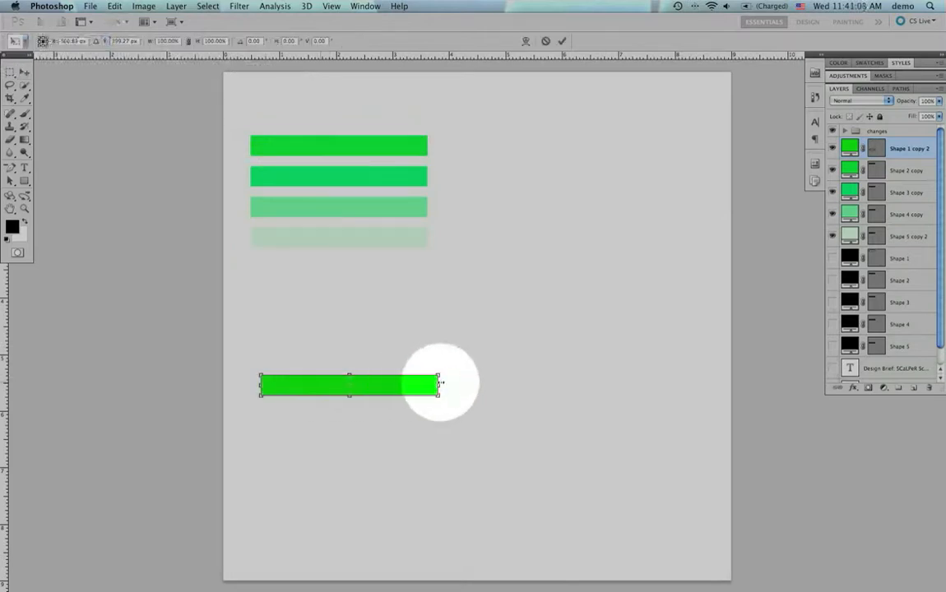
left_click_drag(447, 367, 332, 289)
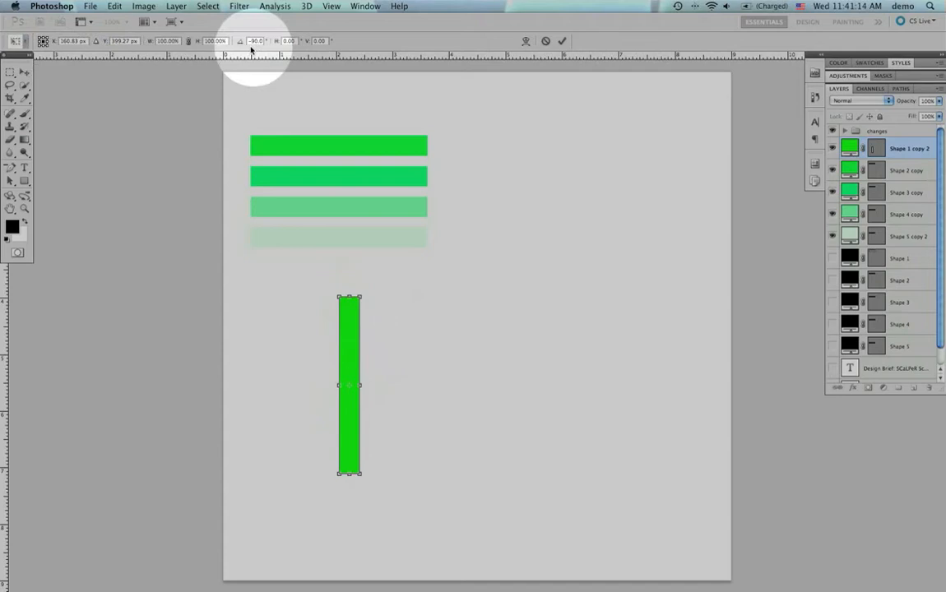
left_click_drag(349, 331, 283, 358)
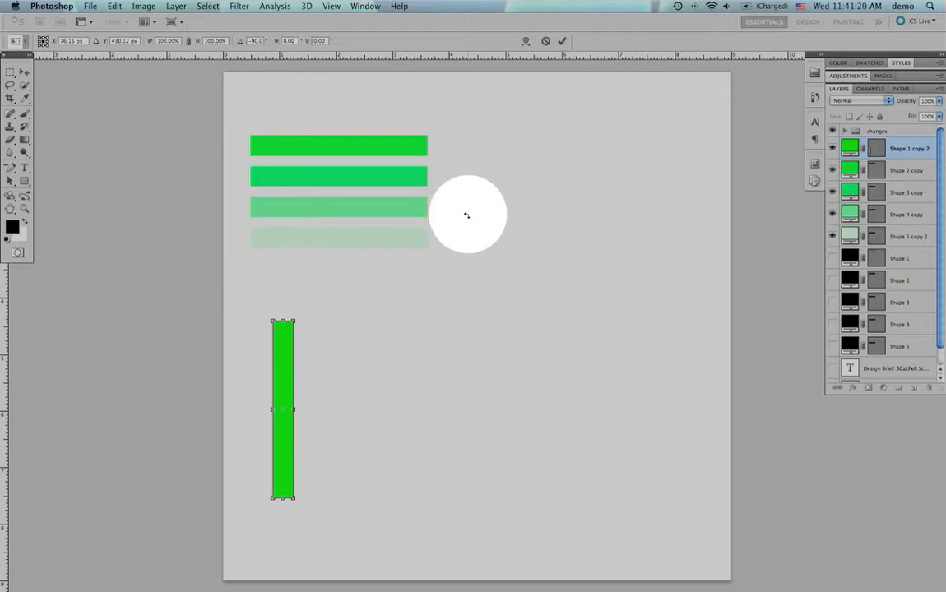
left_click(563, 42)
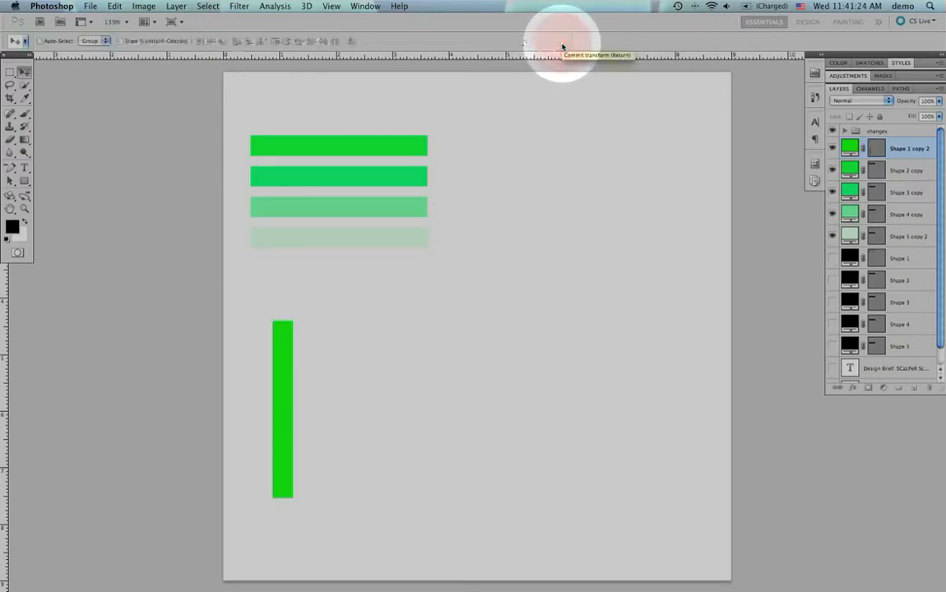
left_click(897, 173)
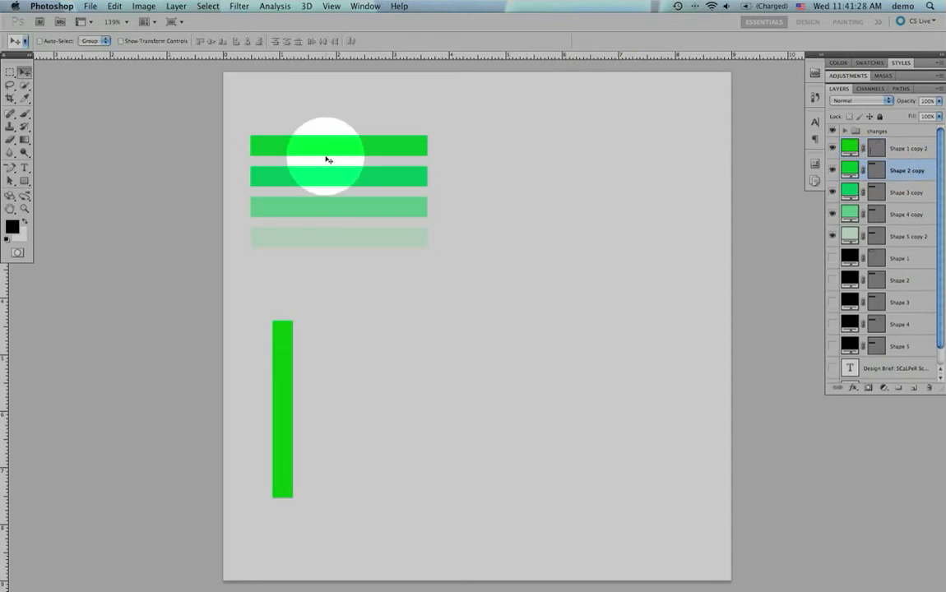
key("super+t")
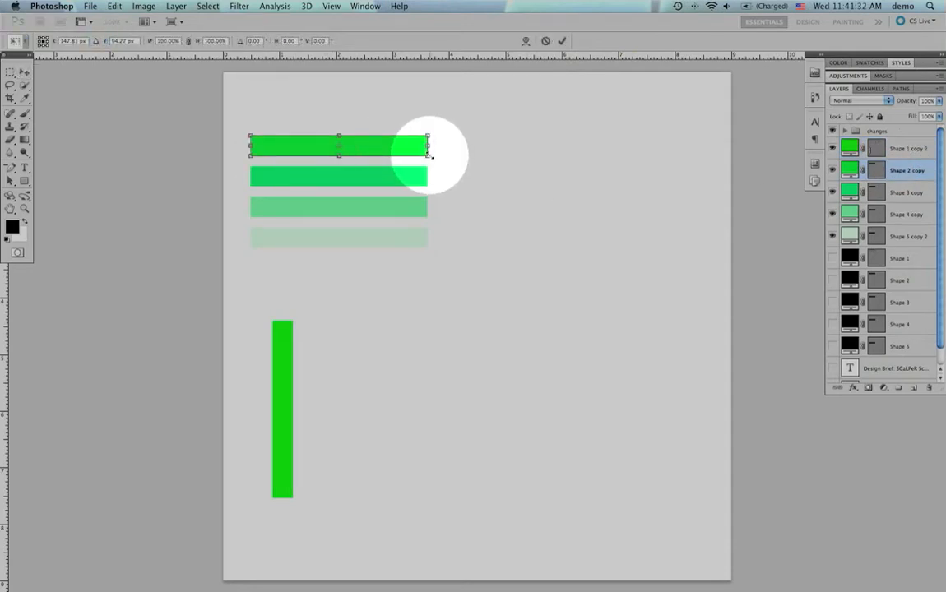
left_click(546, 42)
- Rotate the Shape 3 copy bar diagonally by about 45 degrees at the canvas's lower middle, and move the horizontal Shape 5 copy 2 bar to the lower right
left_click(910, 196)
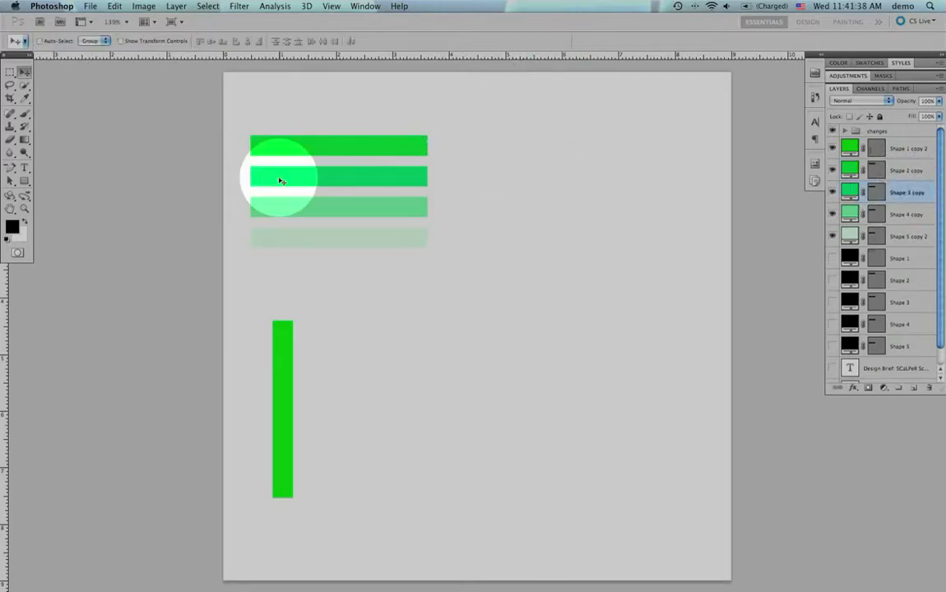
key("super+t")
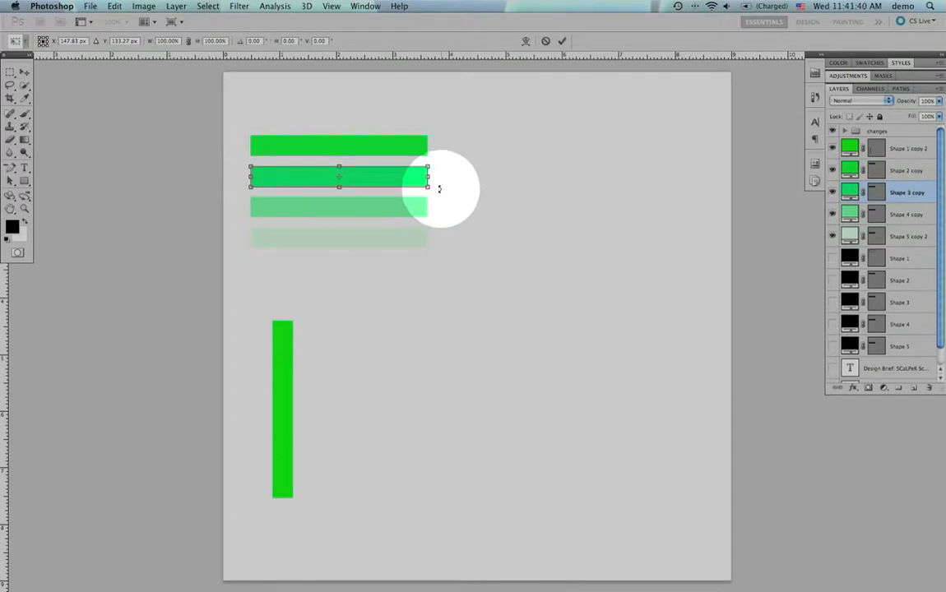
left_click_drag(437, 190, 426, 118)
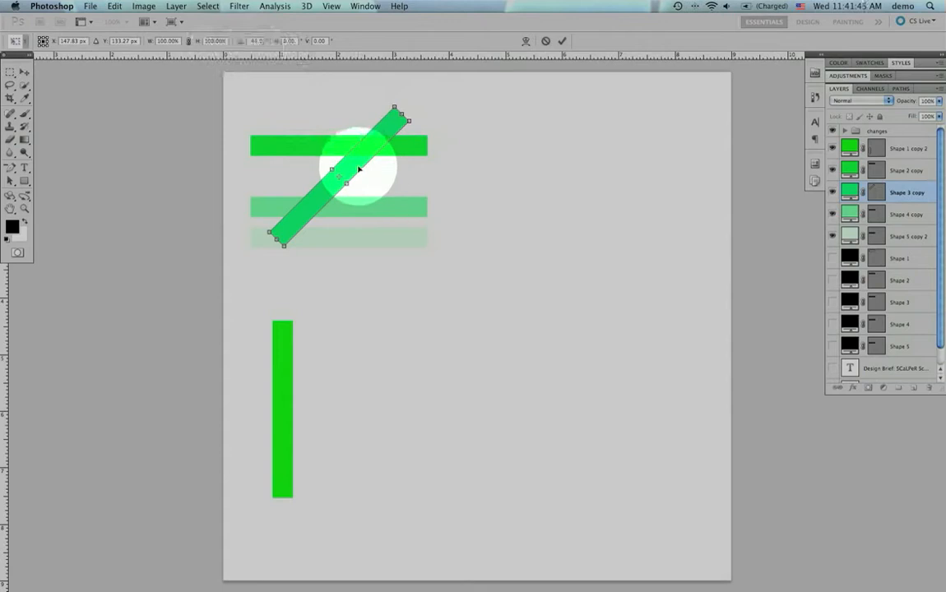
left_click_drag(368, 179, 497, 420)
left_click(562, 40)
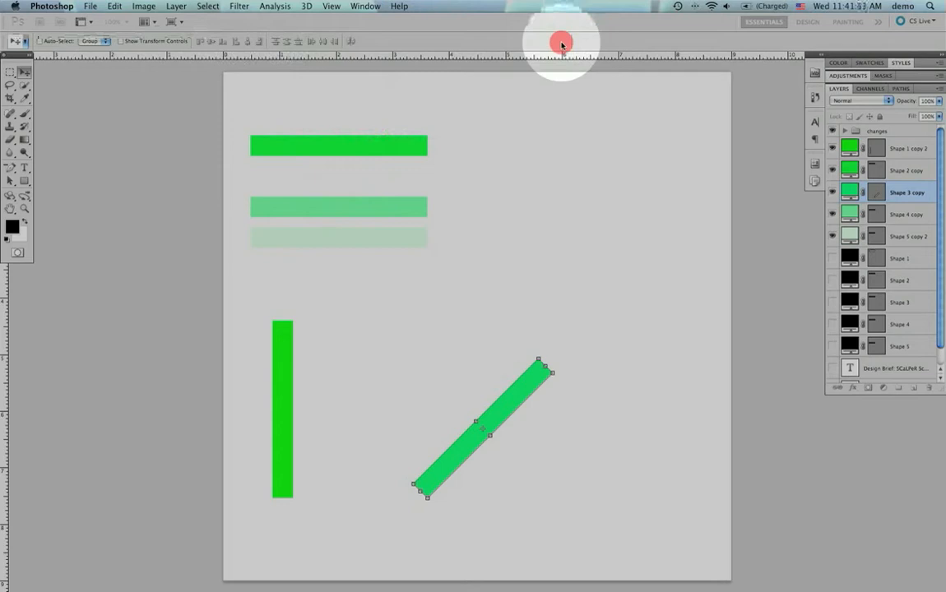
left_click(893, 237)
left_click_drag(391, 283, 586, 487)
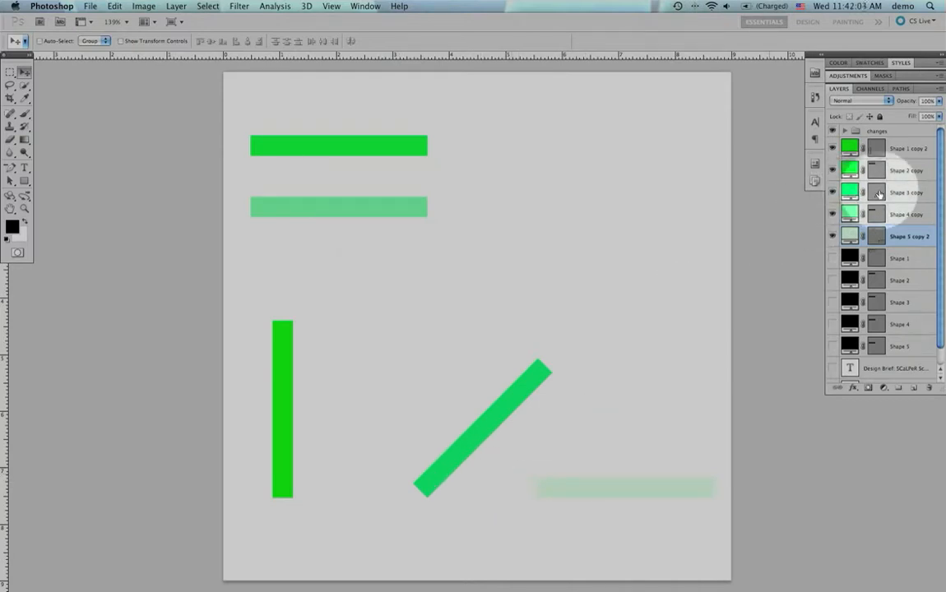
- Rotate the Shape 2 copy bar to about -67.7 degrees and place it between the upright and diagonal bars, aligned with their lower ends
left_click(899, 173)
left_click_drag(344, 148, 397, 381)
key("ctrl+t")
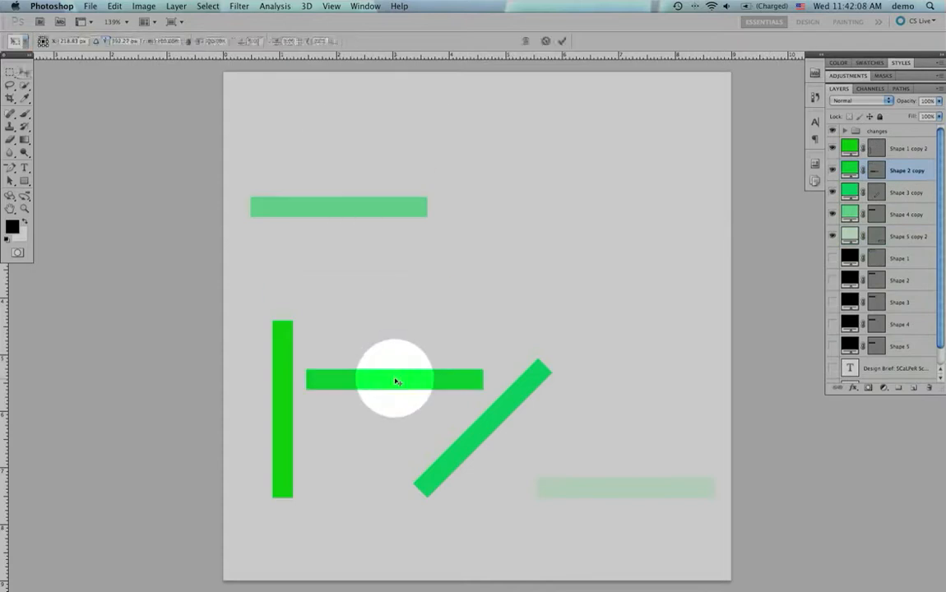
left_click_drag(491, 360, 417, 260)
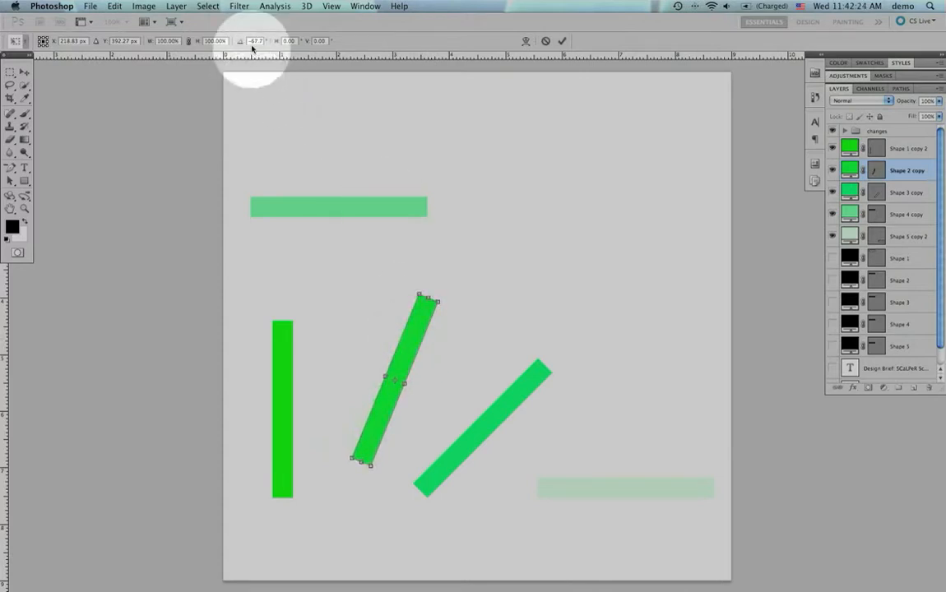
left_click_drag(408, 346, 397, 378)
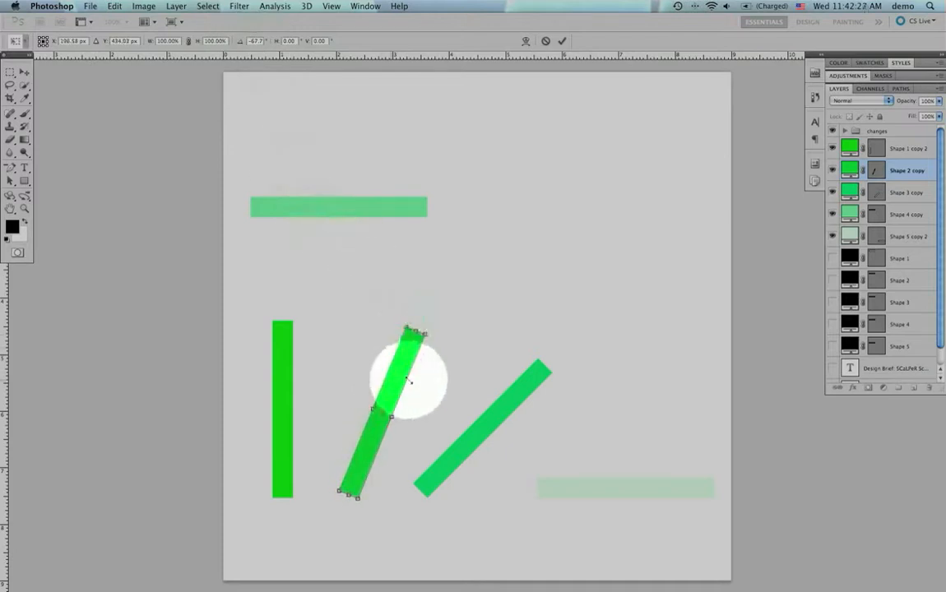
left_click(562, 42)
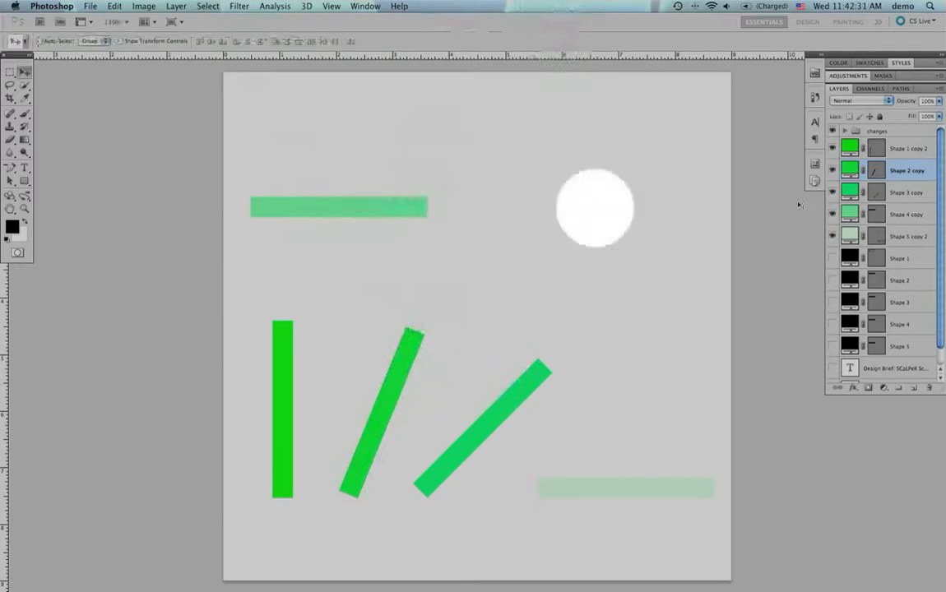
- Rotate the Shape 4 copy bar to -22.5 degrees and place it between the diagonal bar and the flat pale bar
left_click(899, 216)
left_click_drag(366, 210, 598, 272)
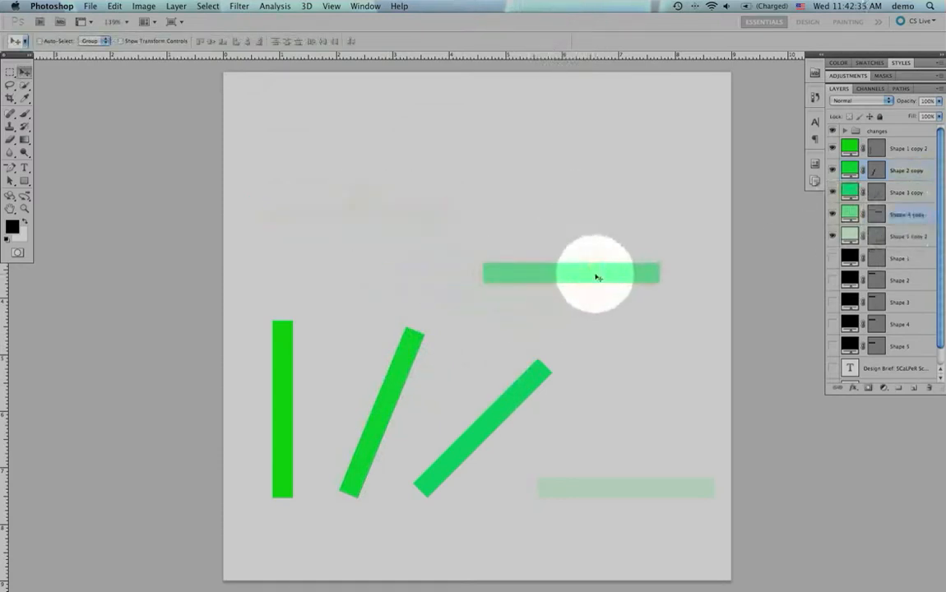
key("ctrl+t")
left_click_drag(672, 254, 659, 191)
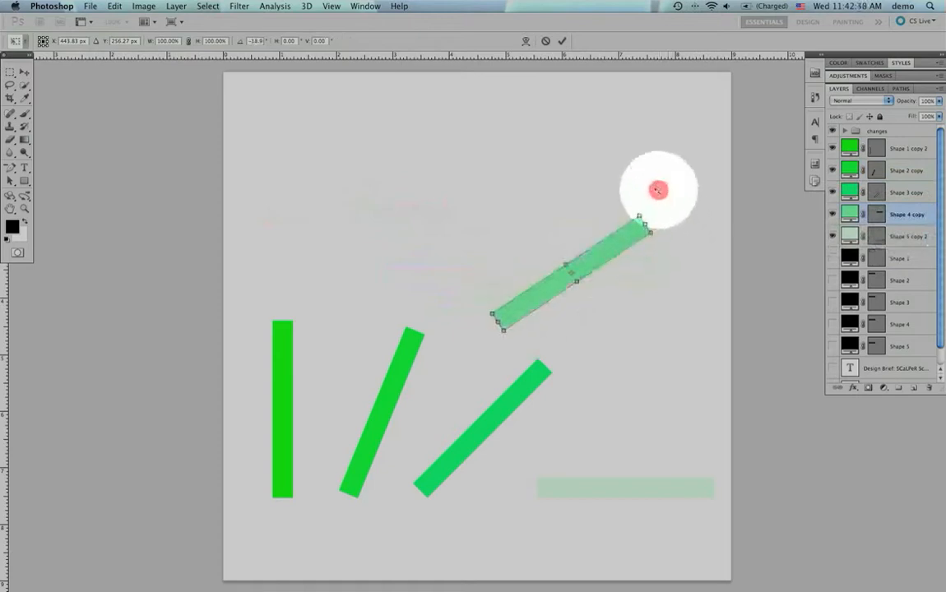
left_click_drag(659, 191, 658, 187)
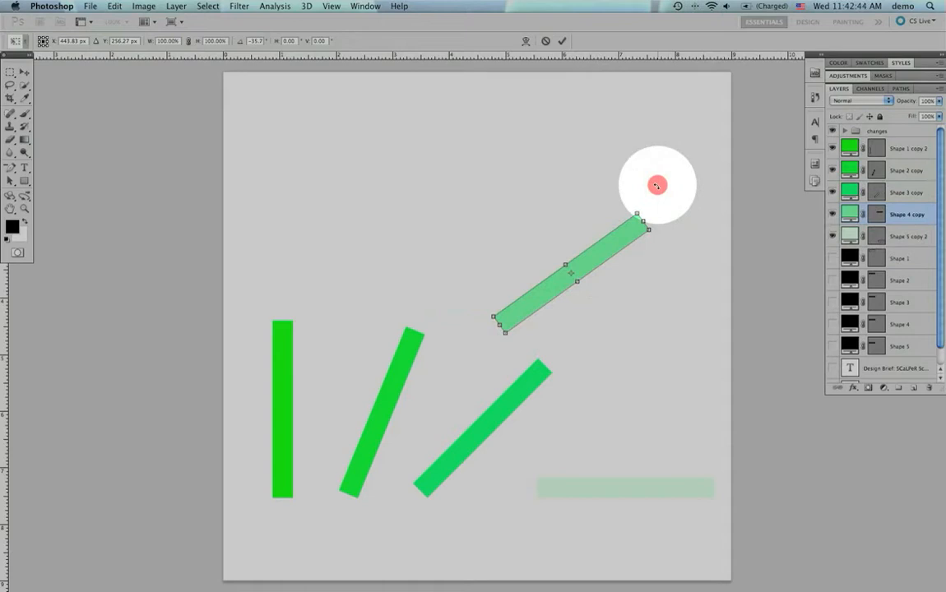
left_click_drag(656, 186, 665, 208)
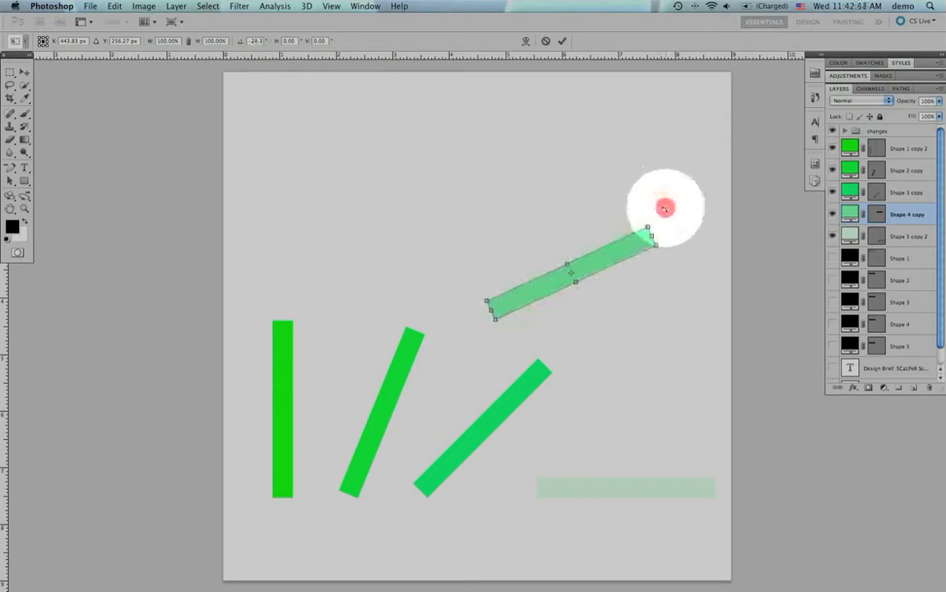
left_click_drag(665, 209, 663, 222)
left_click_drag(603, 270, 585, 453)
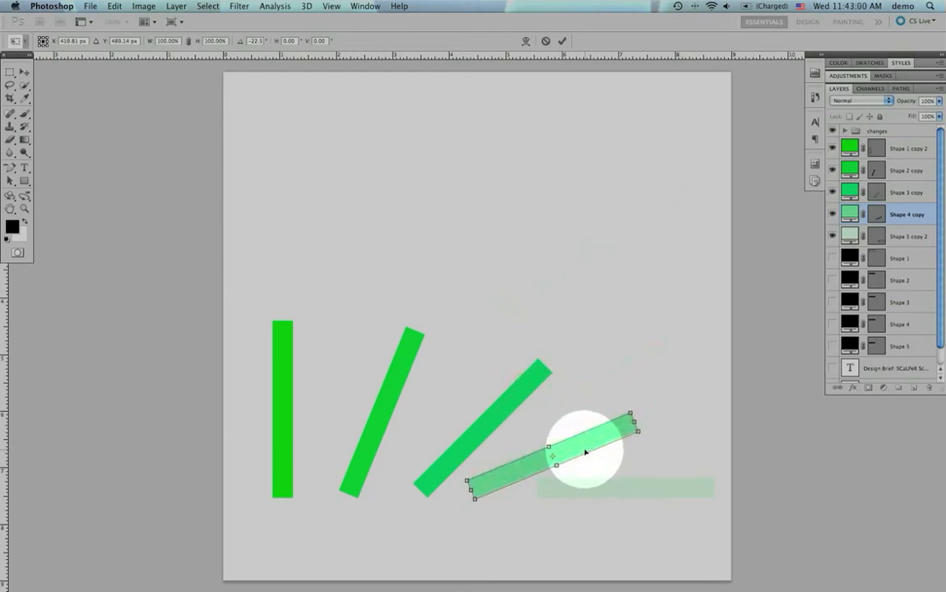
left_click(564, 41)
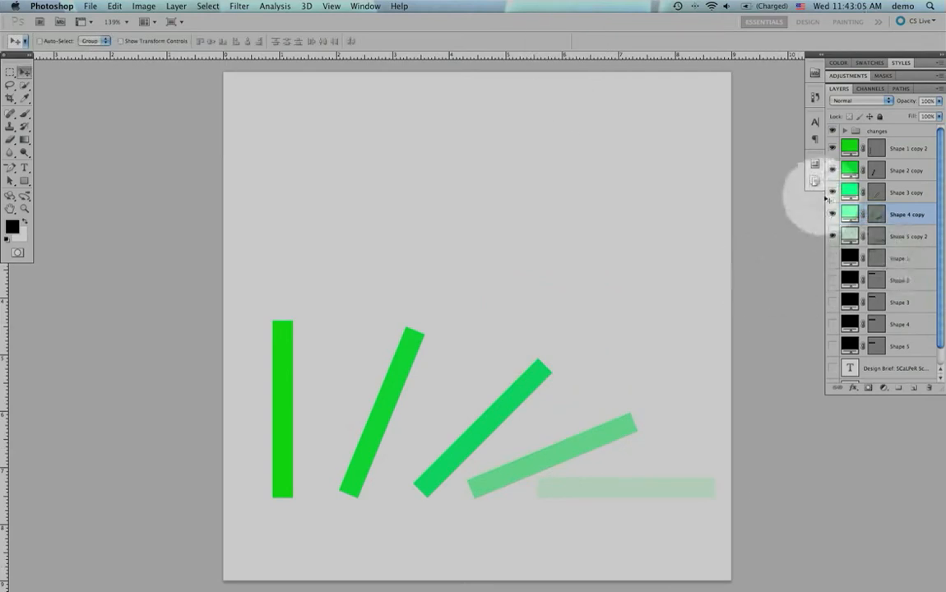
- Create a new layer comp named Dominoes that records visibility, position and appearance
left_click(816, 170)
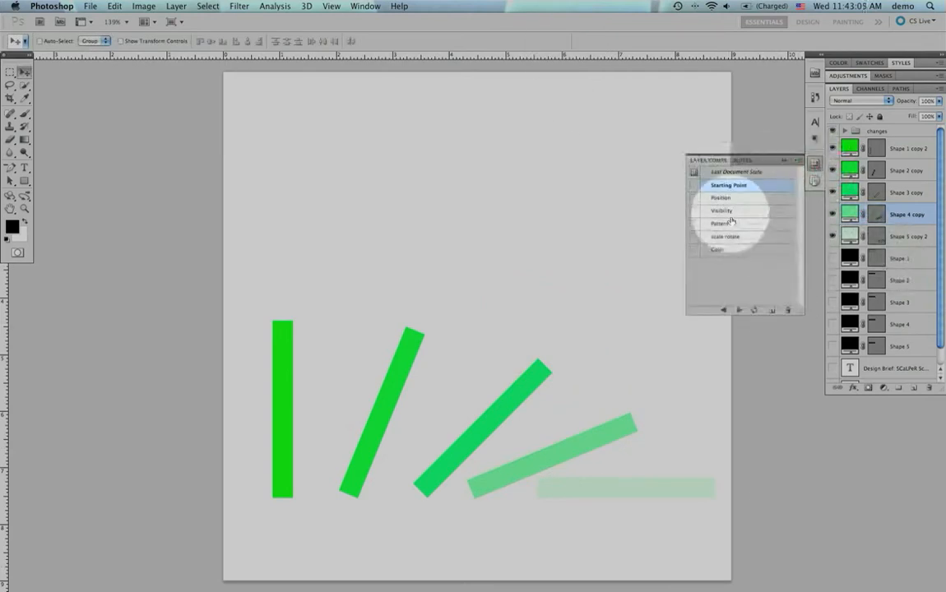
left_click(773, 312)
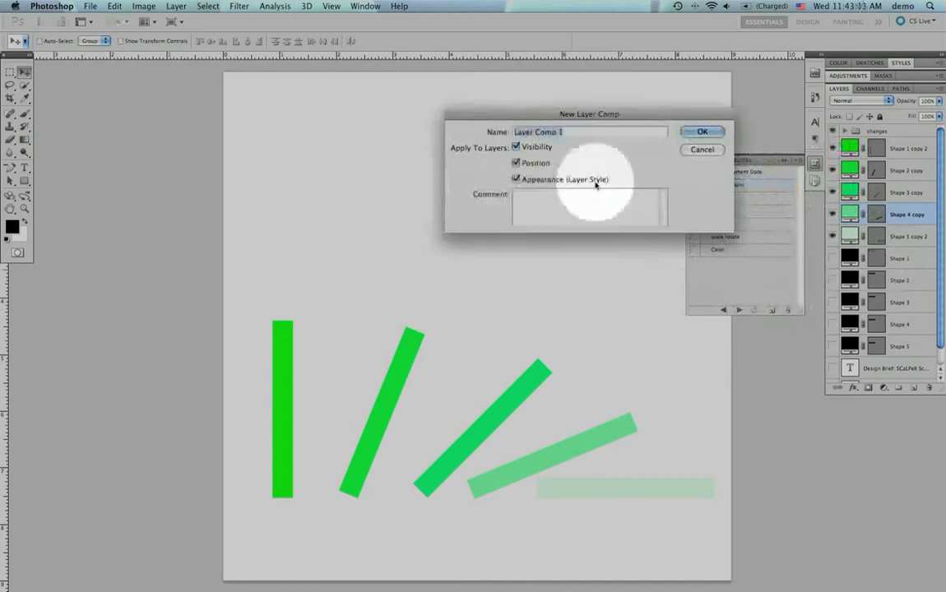
type("Dominoes")
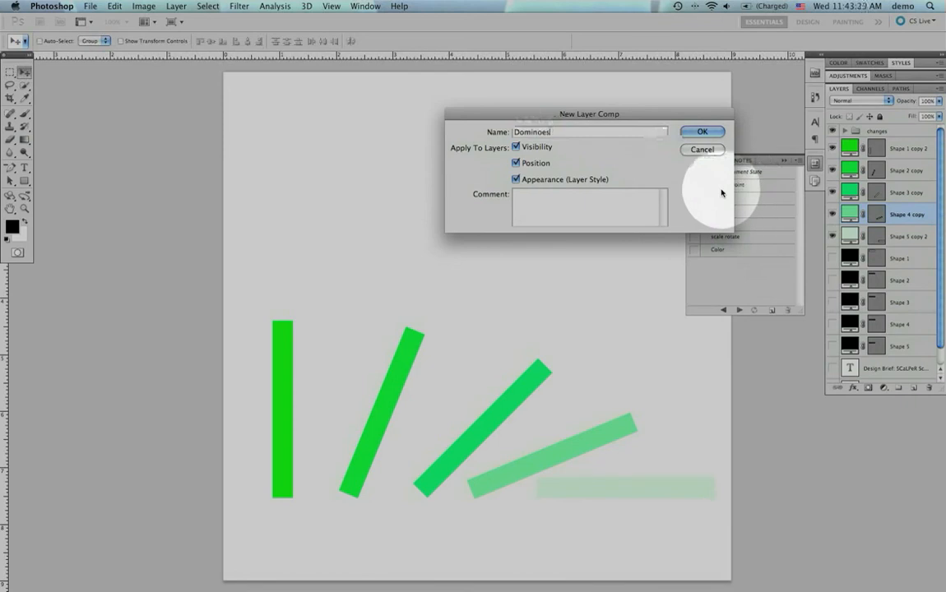
left_click(705, 132)
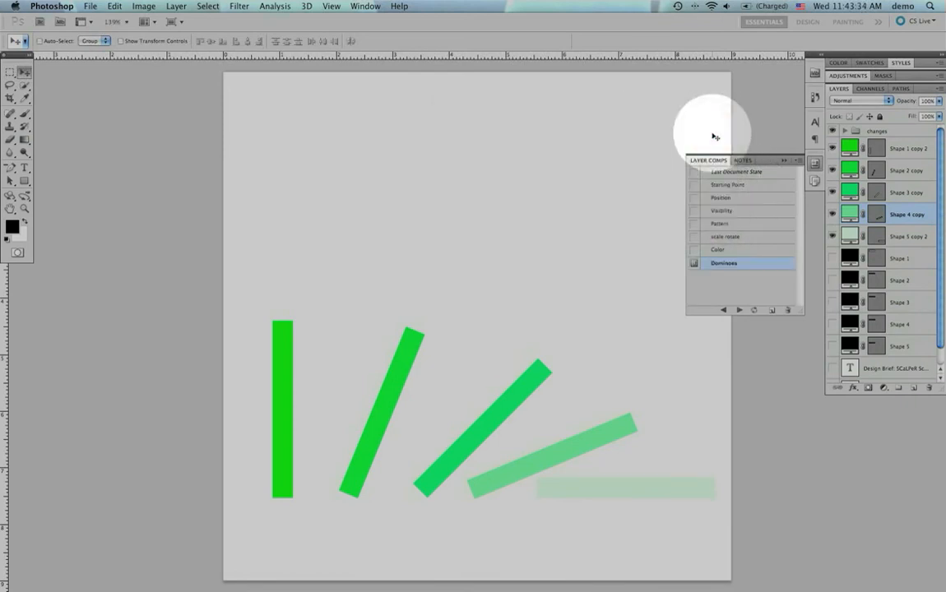
- Compare the Starting Point and Dominoes layer comps by applying each in turn
left_click(693, 185)
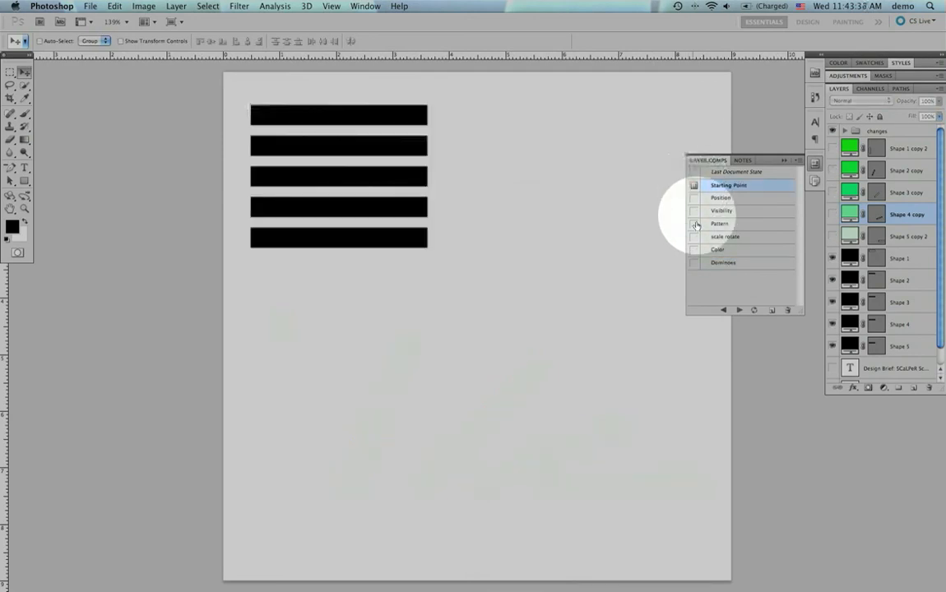
left_click(694, 263)
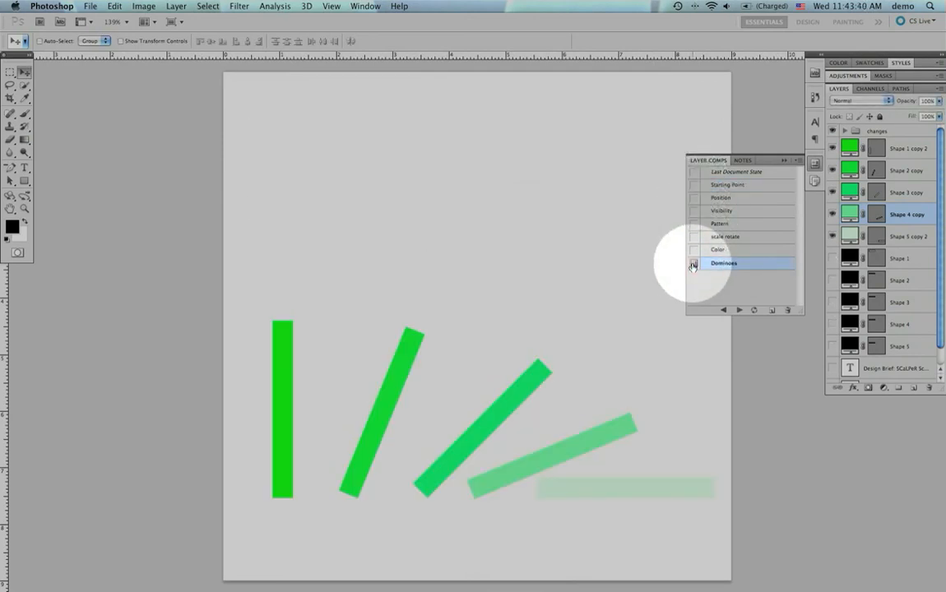